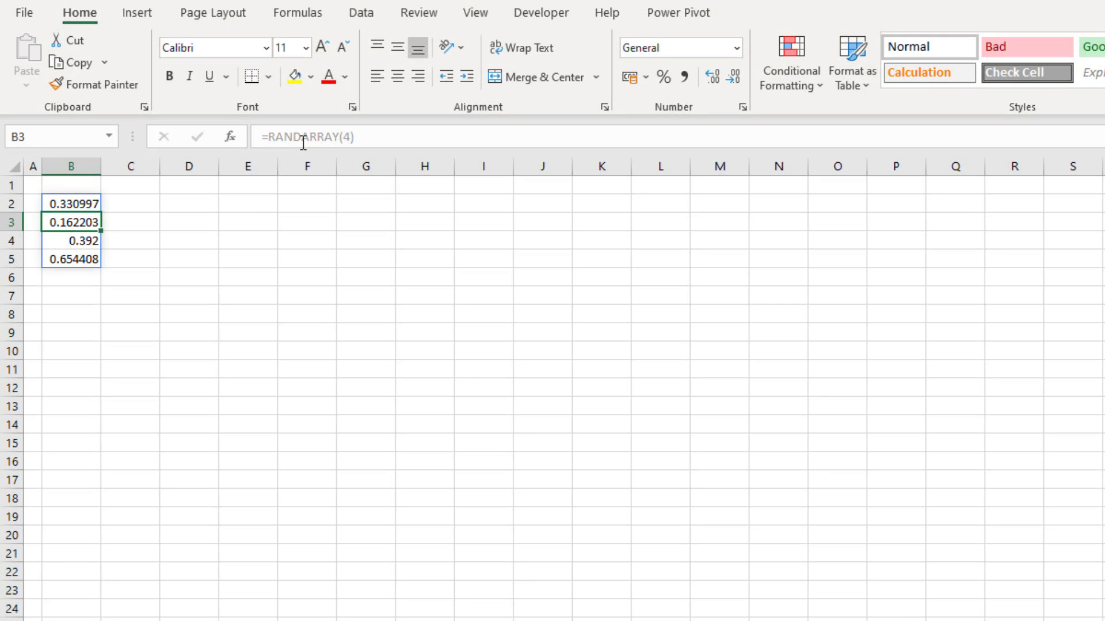
# - Enter =RANDARRAY(4,3) in cell D2 to generate a random array of four rows by three columns
pyautogui.click(187, 206)
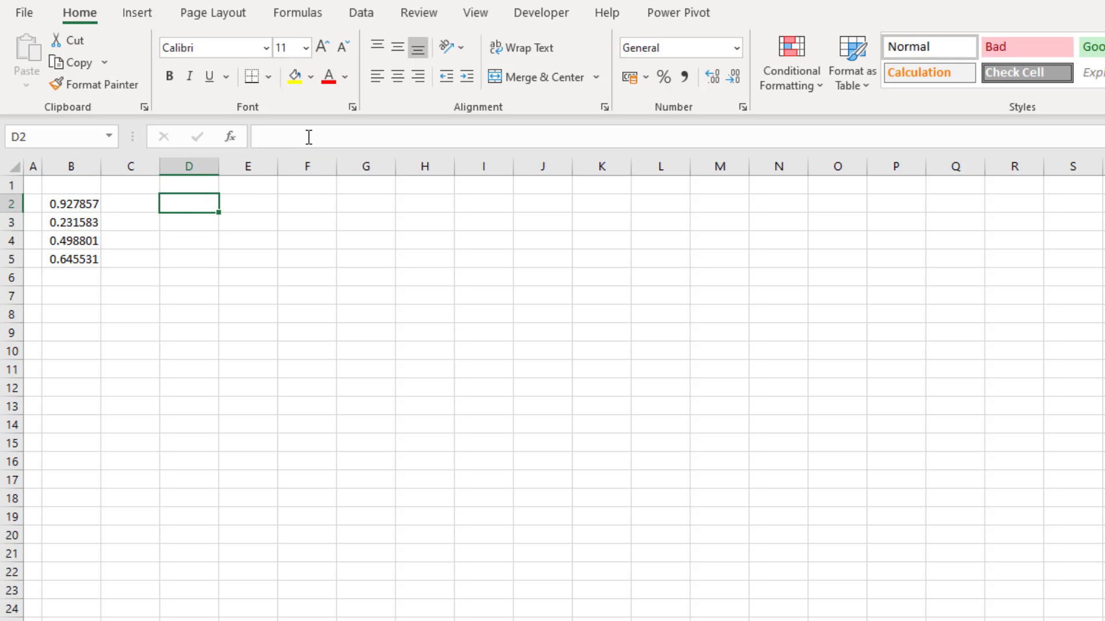
pyautogui.click(308, 137)
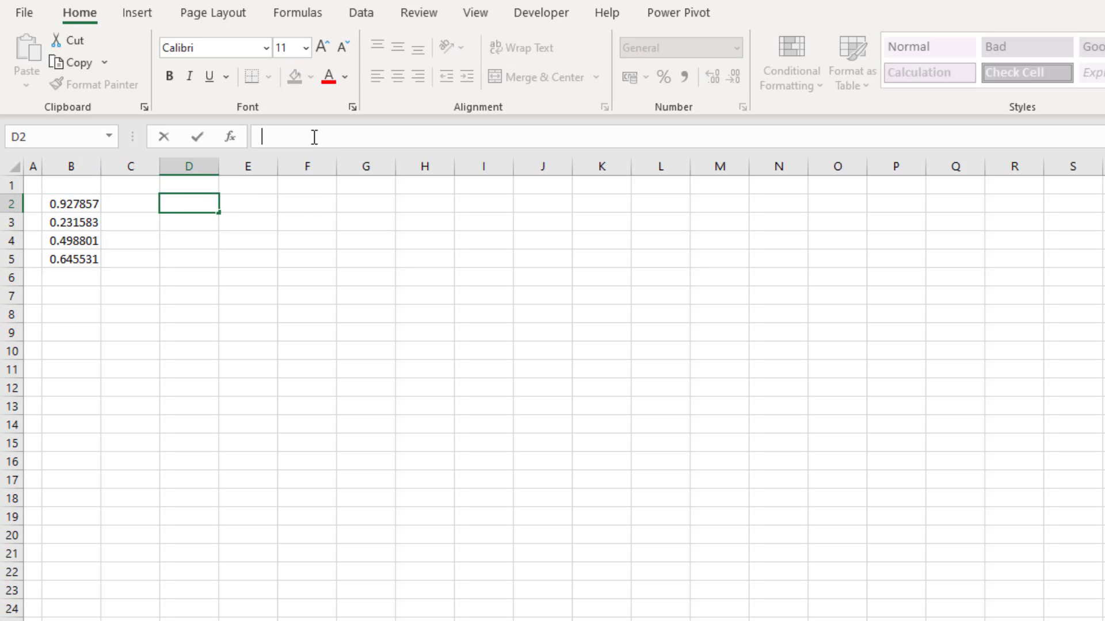
pyautogui.write('=')
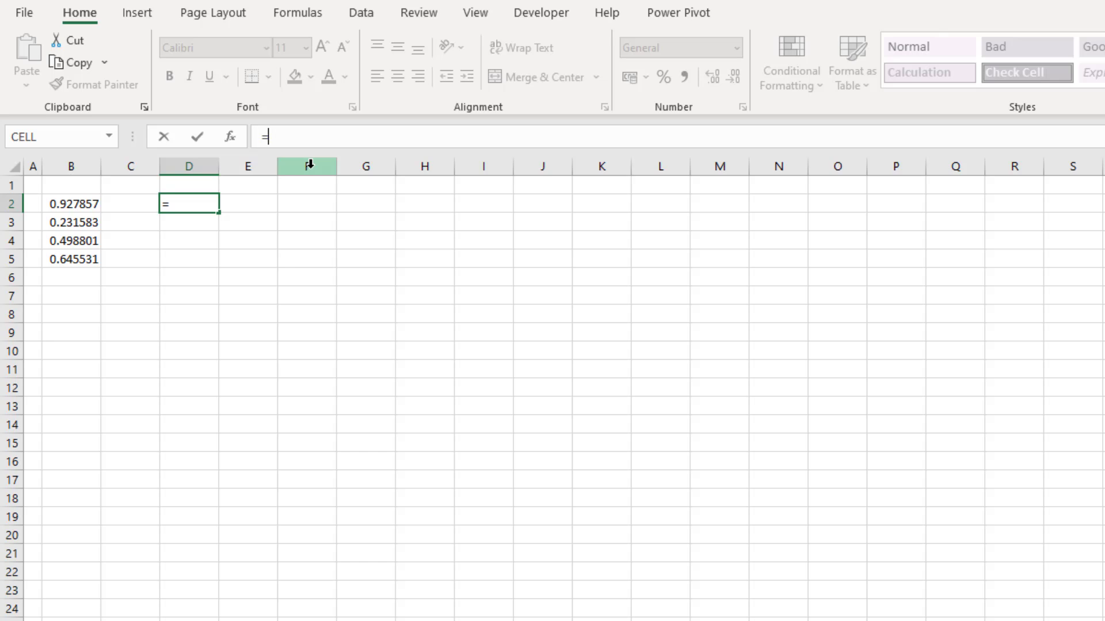
pyautogui.write('RANDARRAY(')
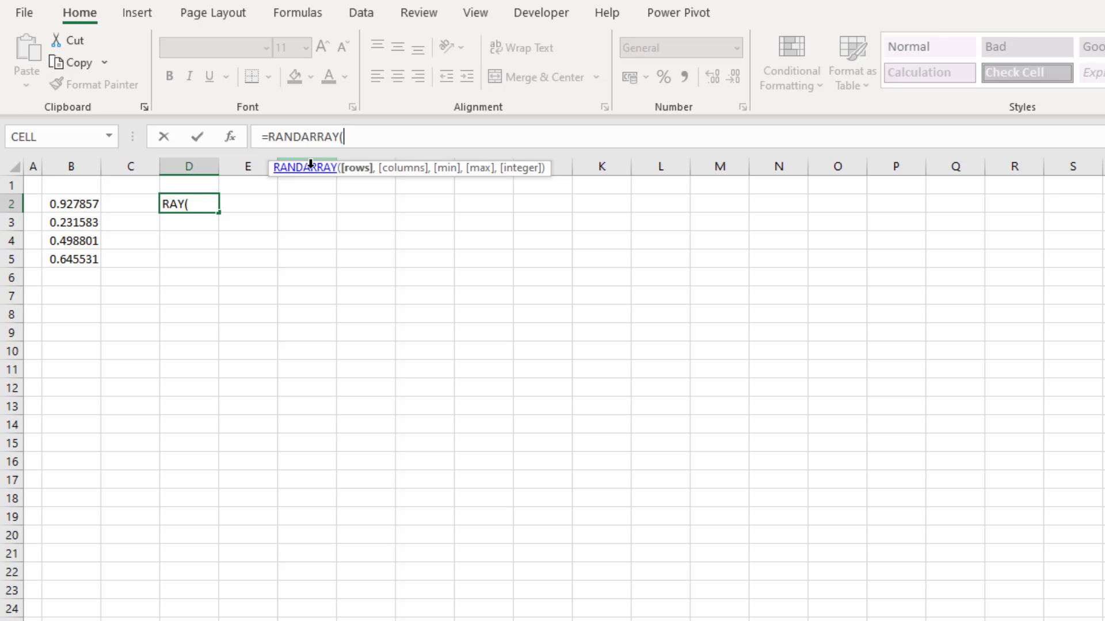
pyautogui.write('4,3')
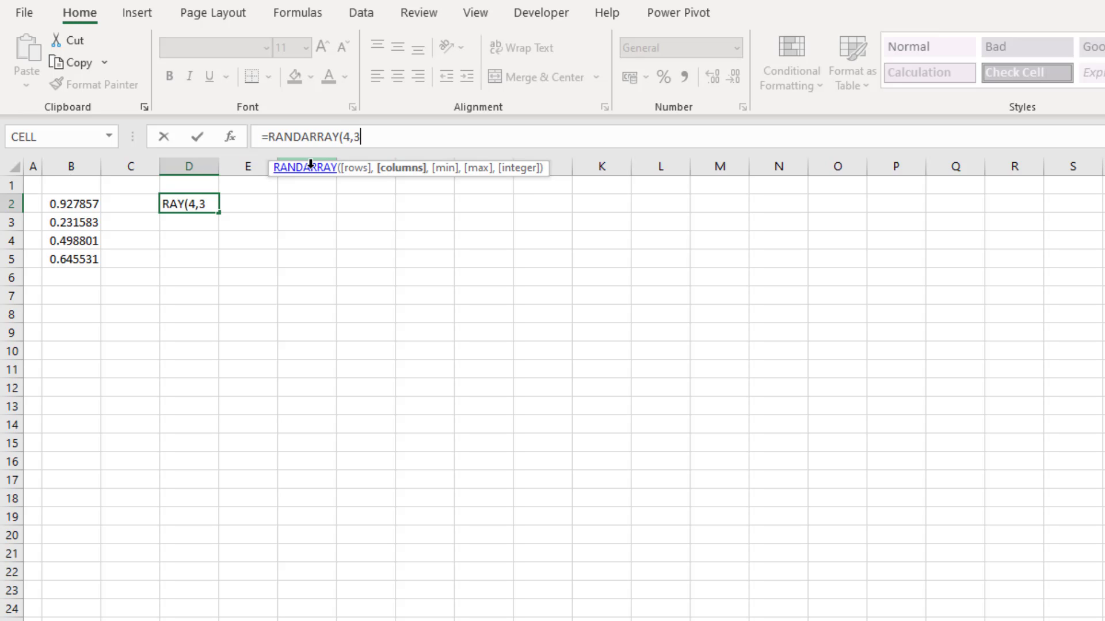
pyautogui.write(')')
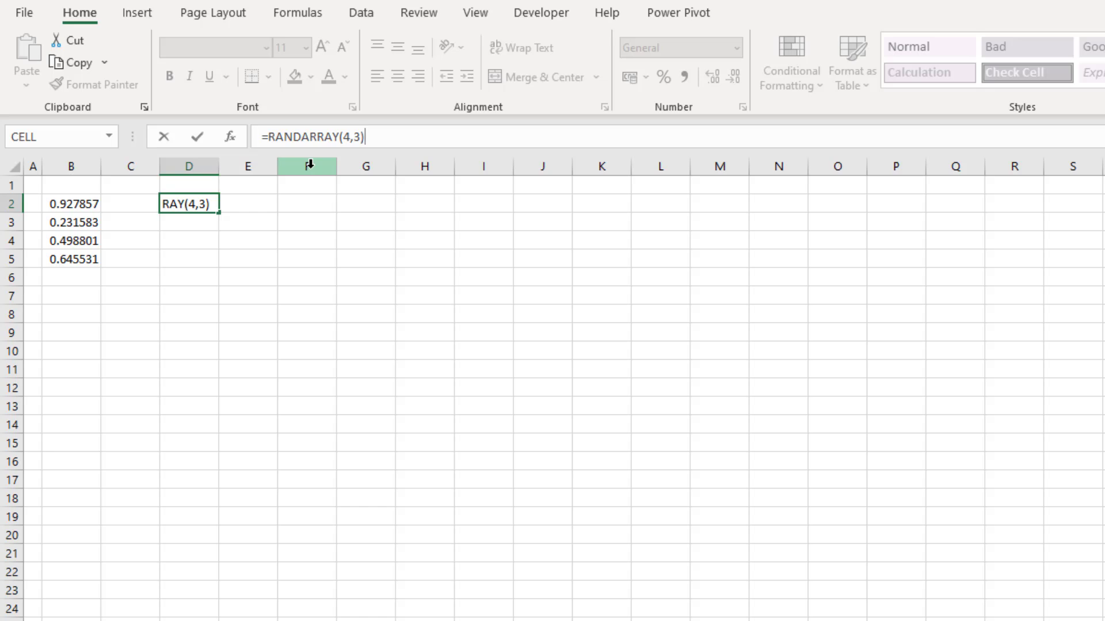
pyautogui.press('Return')
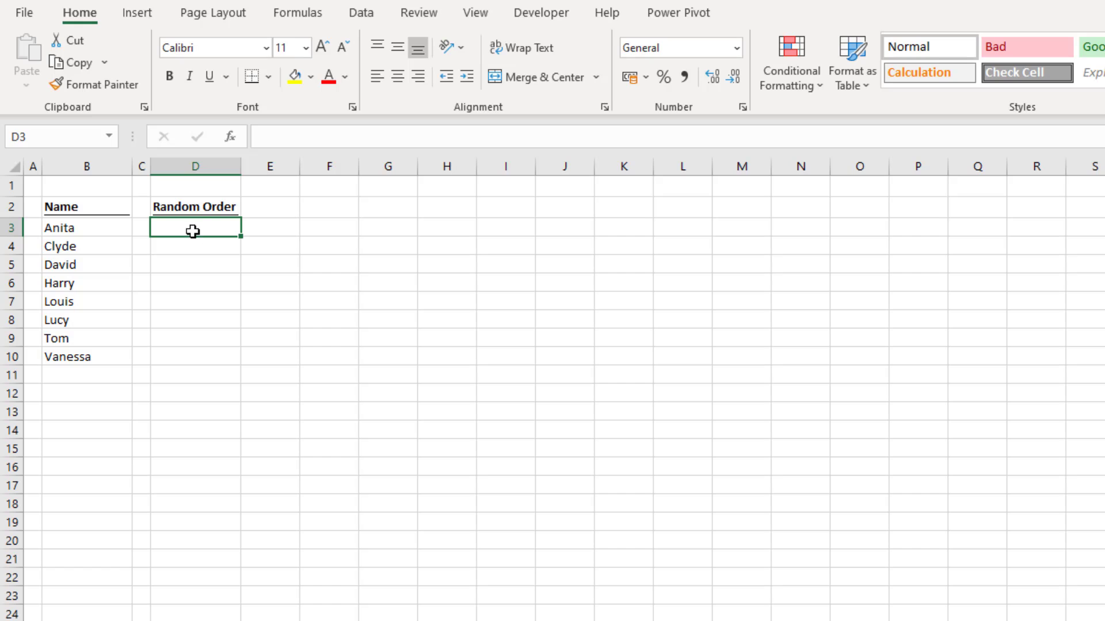
# - Enter =RANDARRAY(COUNTA(B3:B10)) in cell D3 under Random Order to generate one random number per listed name
pyautogui.click(319, 136)
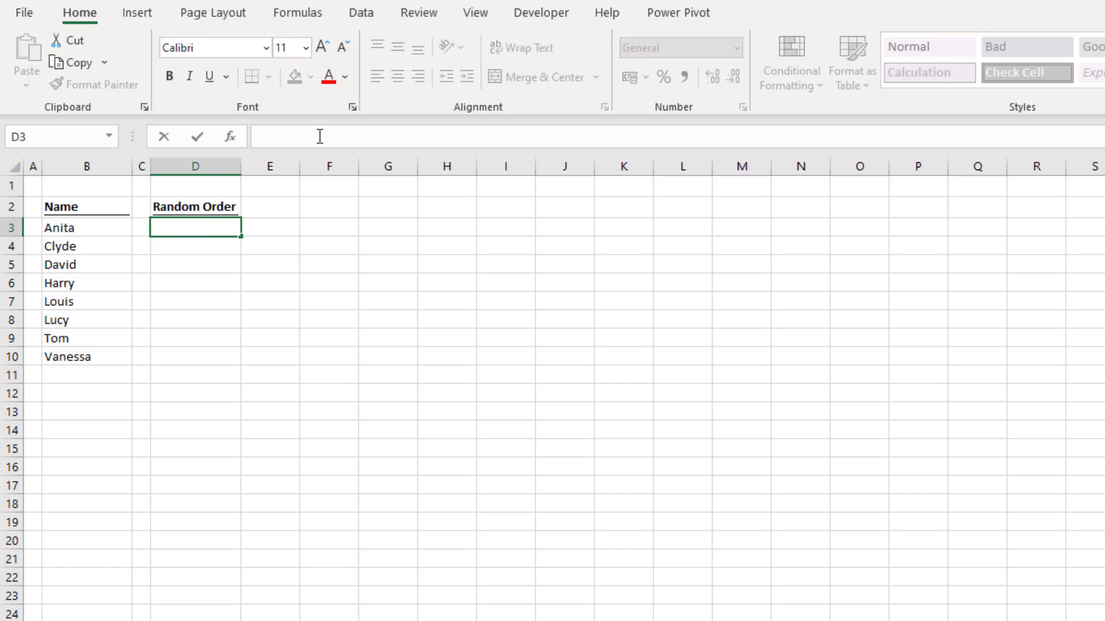
pyautogui.write('=')
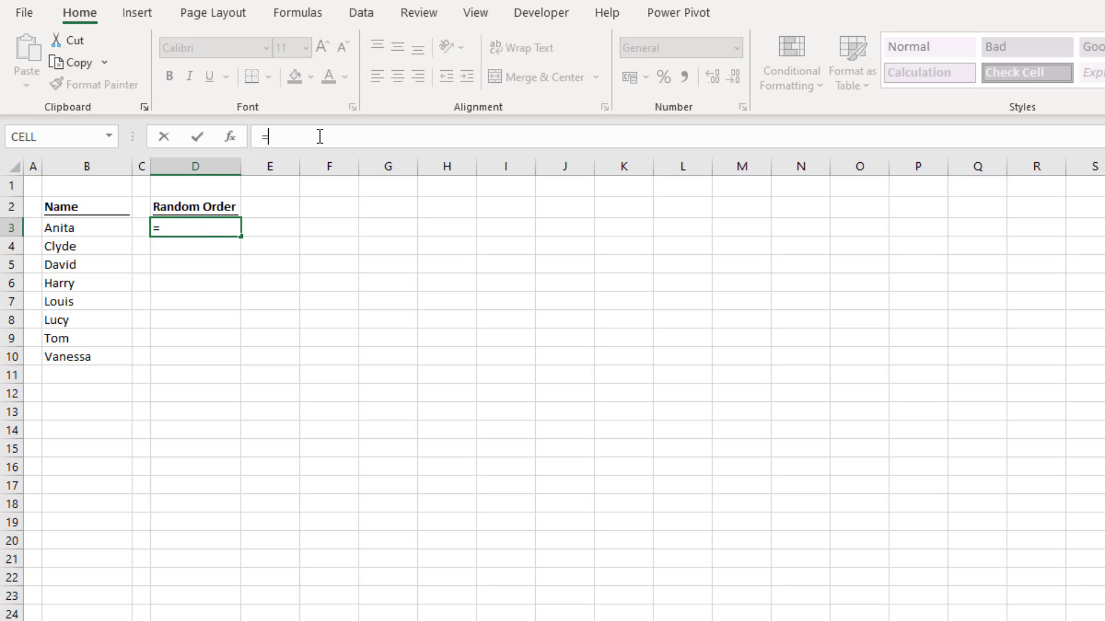
pyautogui.write('R')
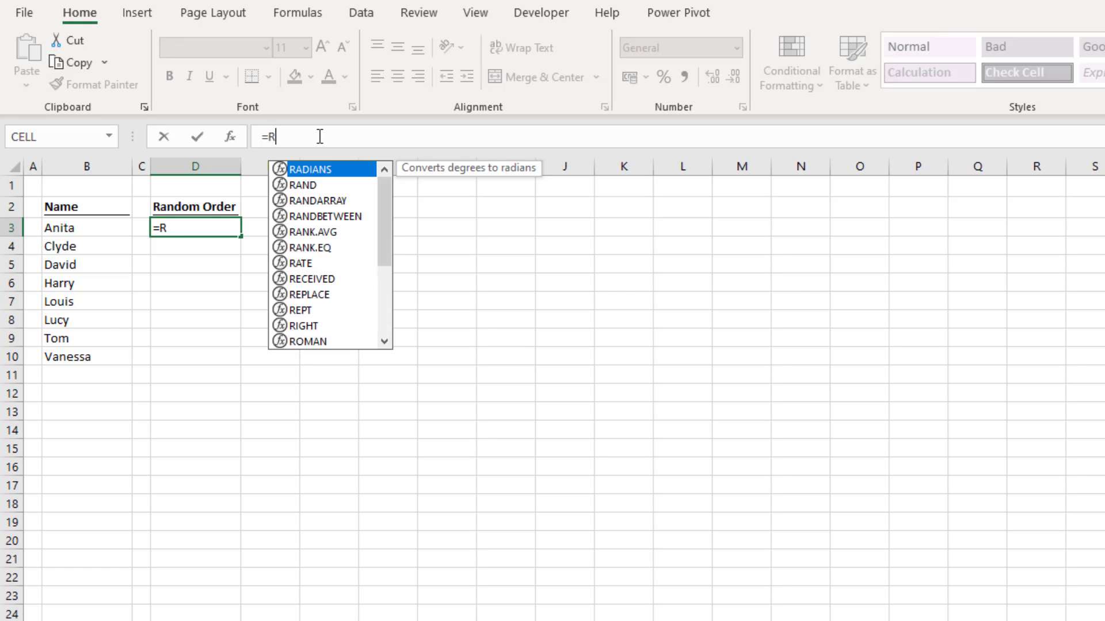
pyautogui.write('ANDARRAY(')
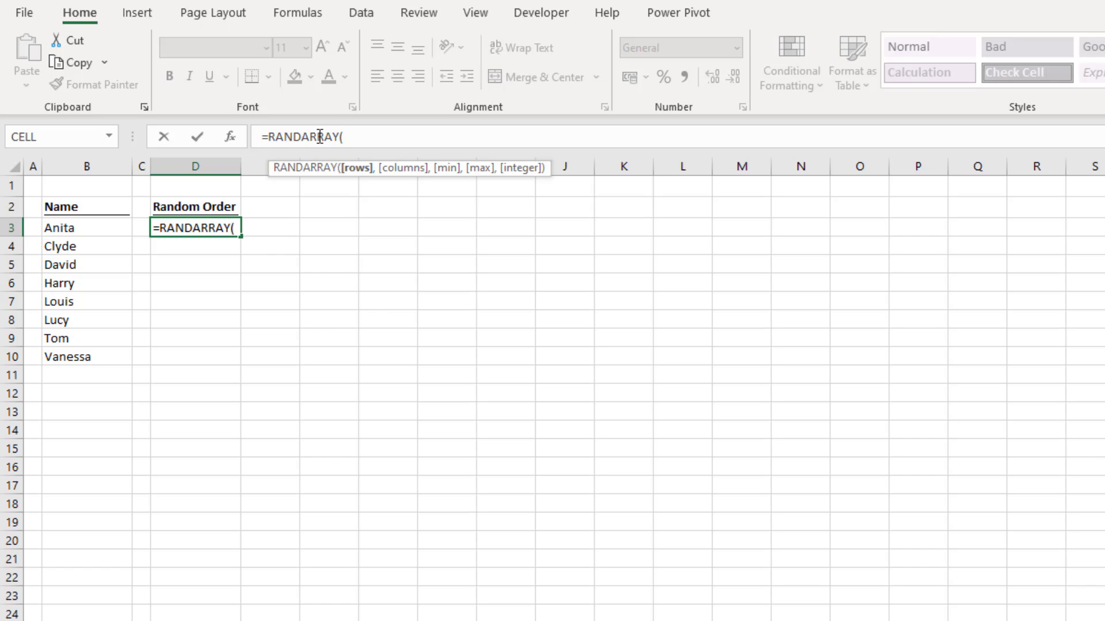
pyautogui.write('COUNTA(')
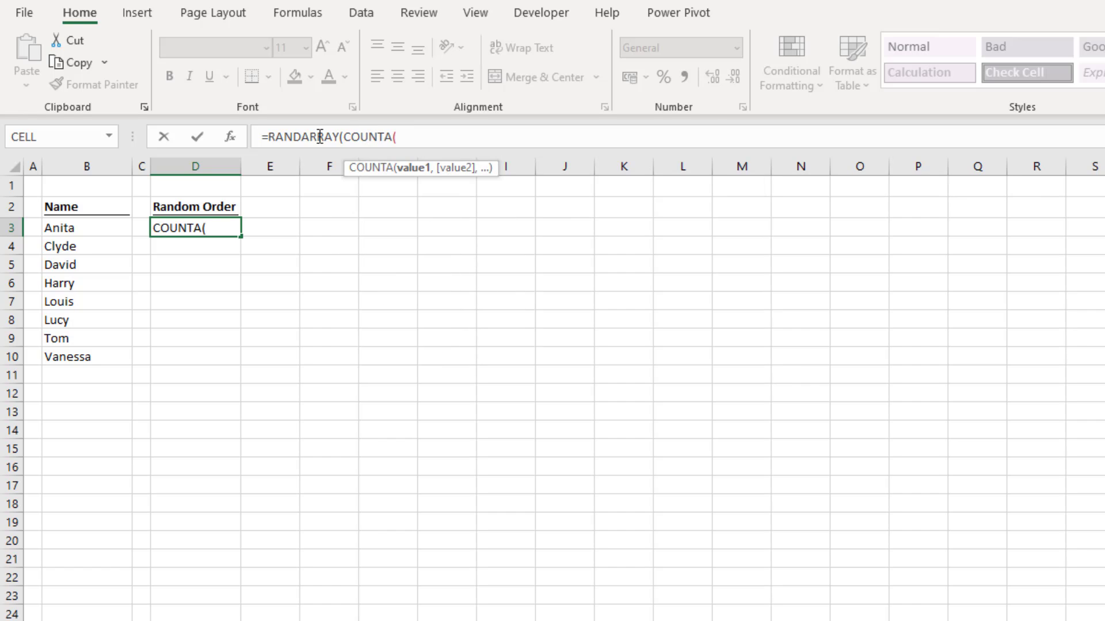
pyautogui.moveTo(85, 229); pyautogui.dragTo(66, 349)
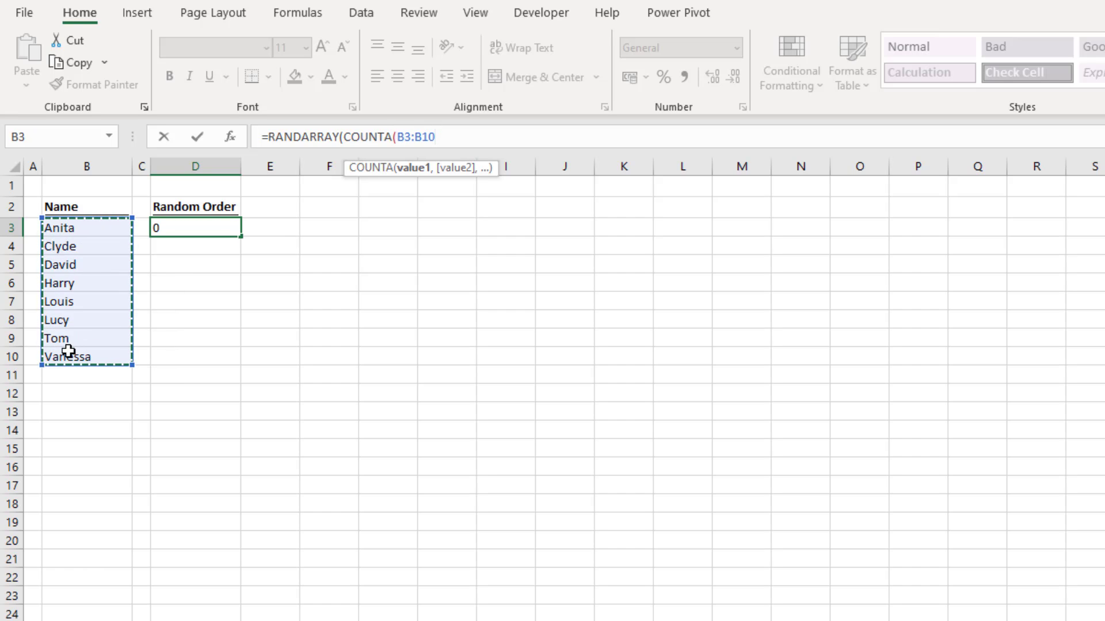
pyautogui.write('))')
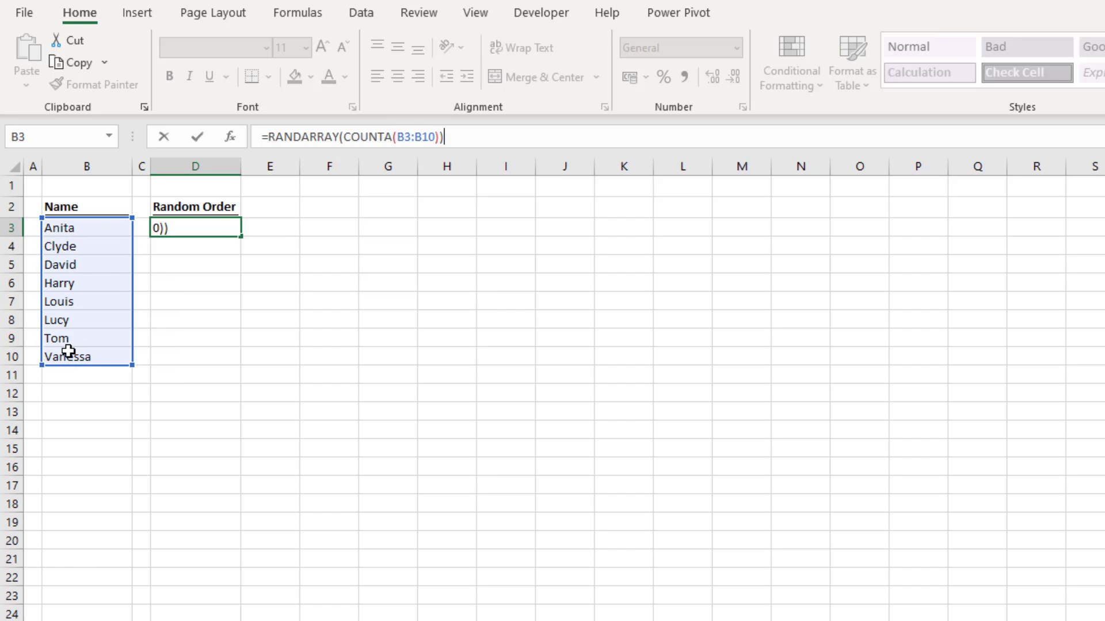
pyautogui.press('Return')
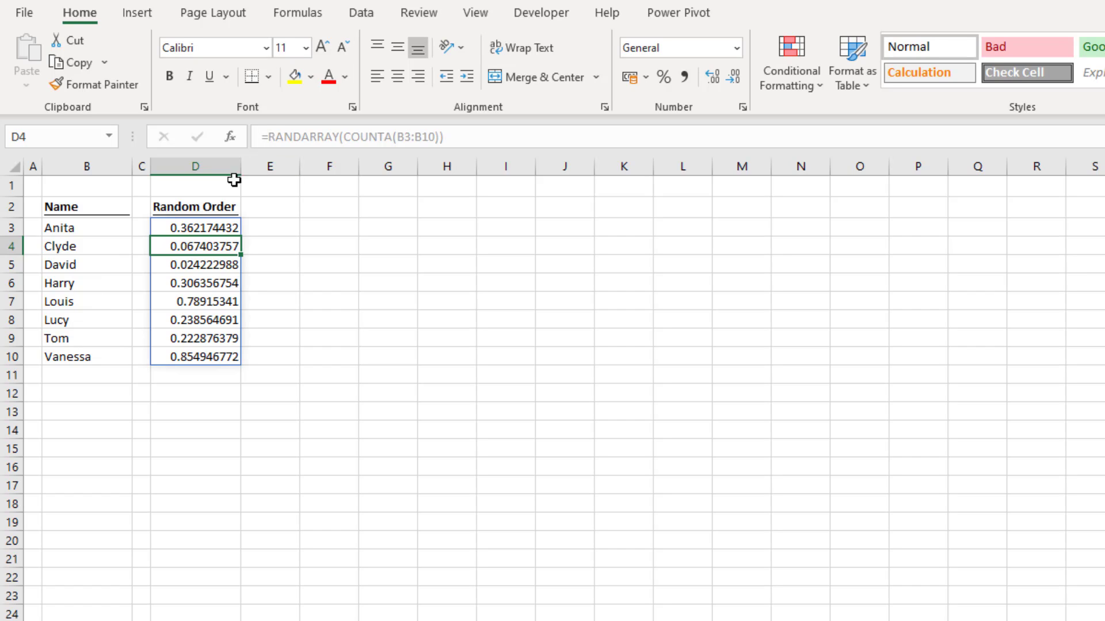
# - Wrap the D3 formula in SORTBY so it reads =SORTBY(B3:B10,RANDARRAY(COUNTA(B3:B10))) and shuffles the names
pyautogui.click(206, 224)
pyautogui.press('F2')
pyautogui.click(270, 136)
pyautogui.write('SORTBY')
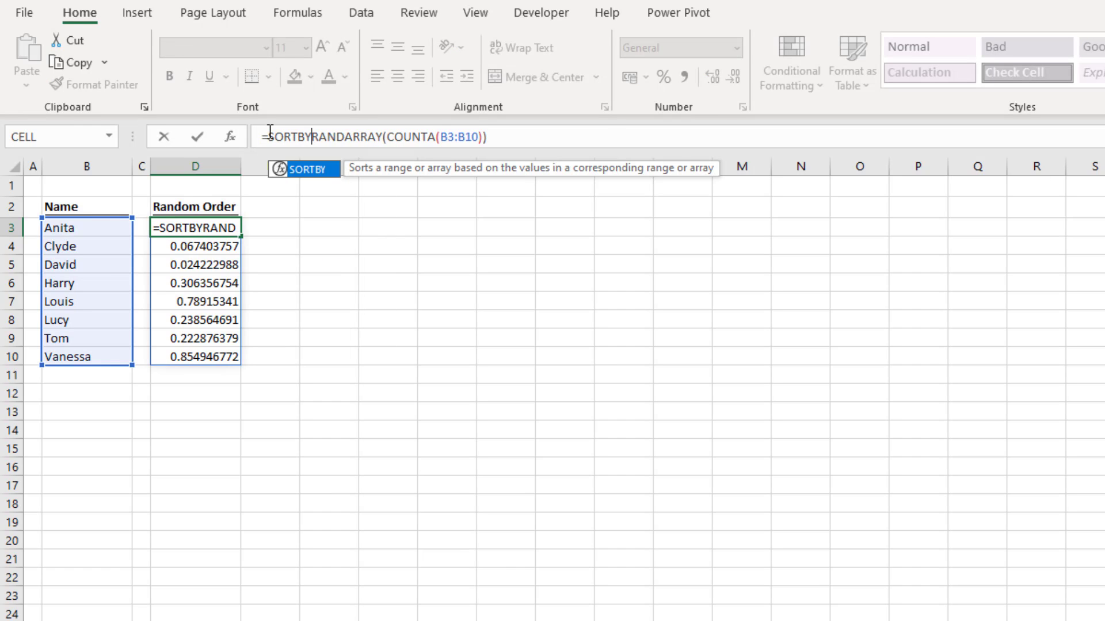
pyautogui.press('Tab')
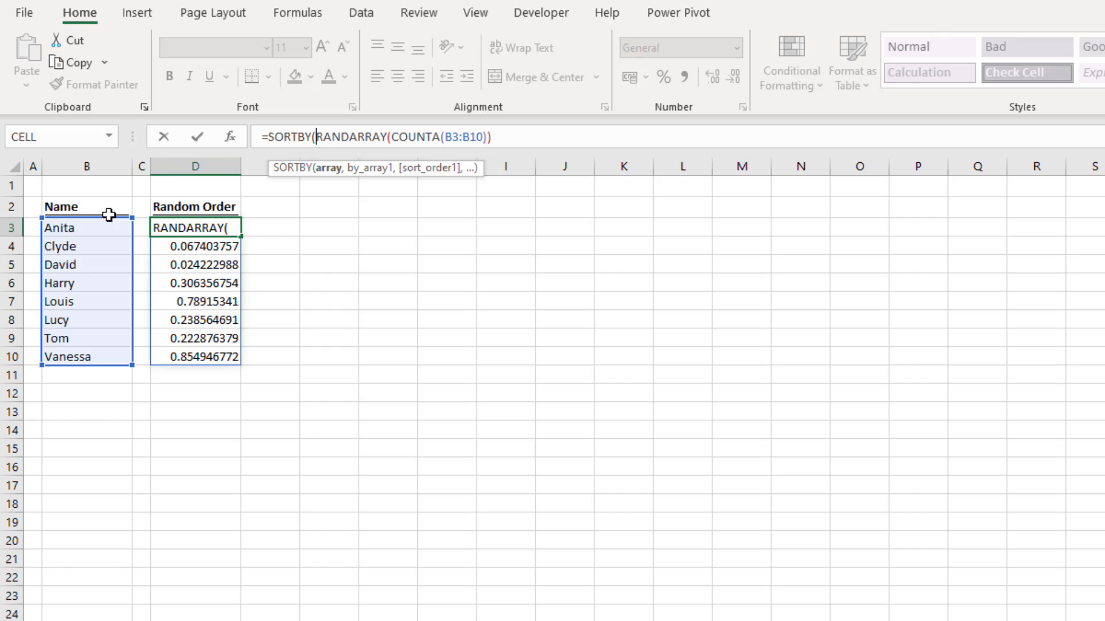
pyautogui.moveTo(95, 225); pyautogui.dragTo(89, 352)
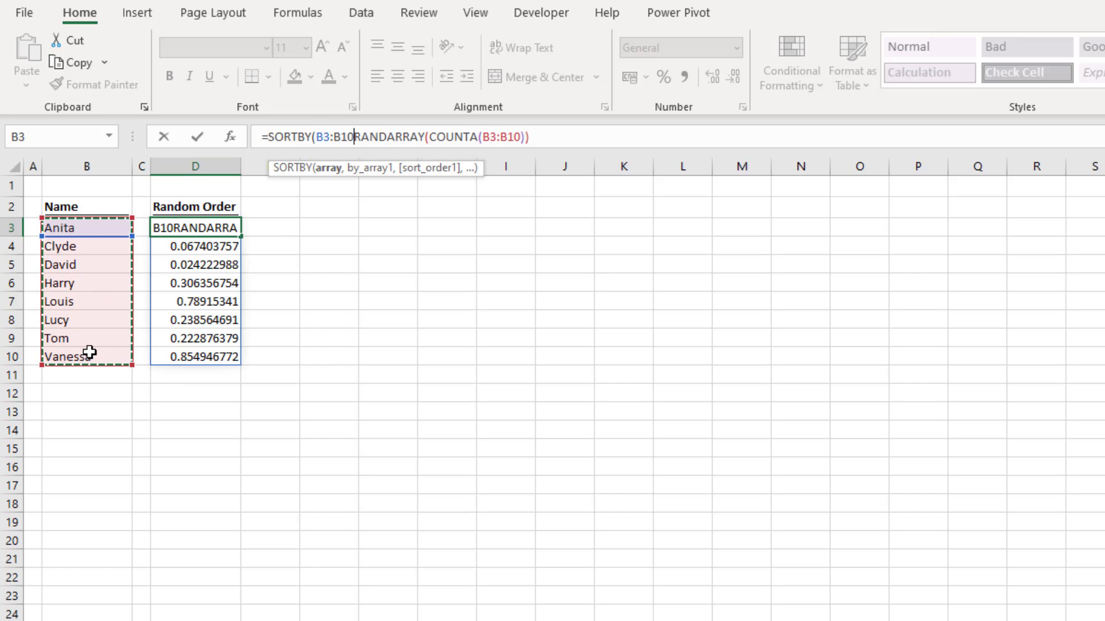
pyautogui.write(',')
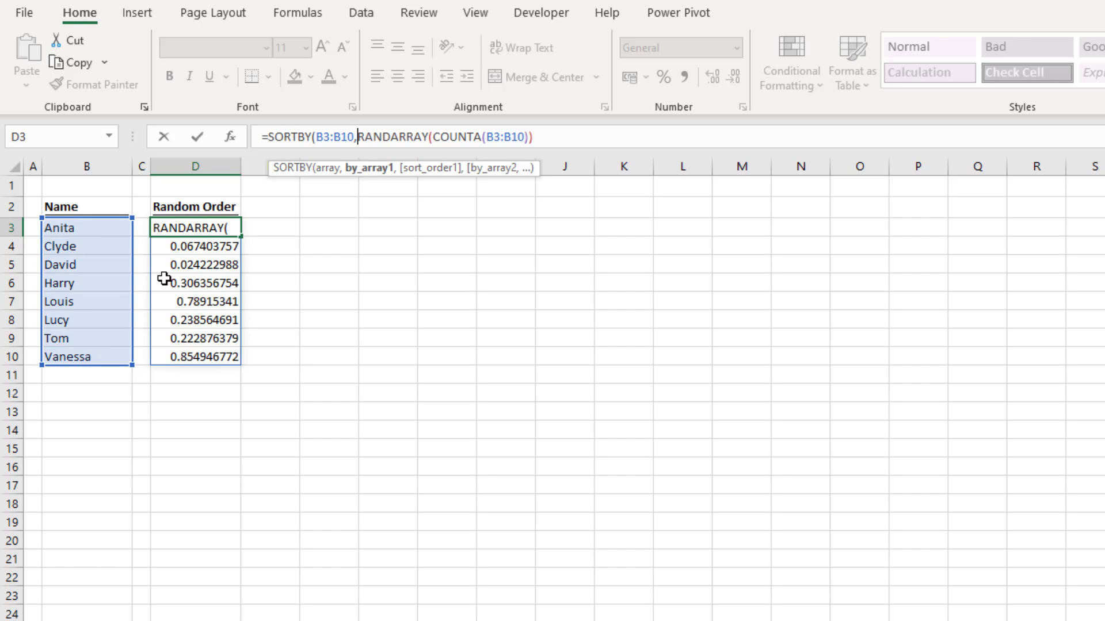
pyautogui.click(565, 133)
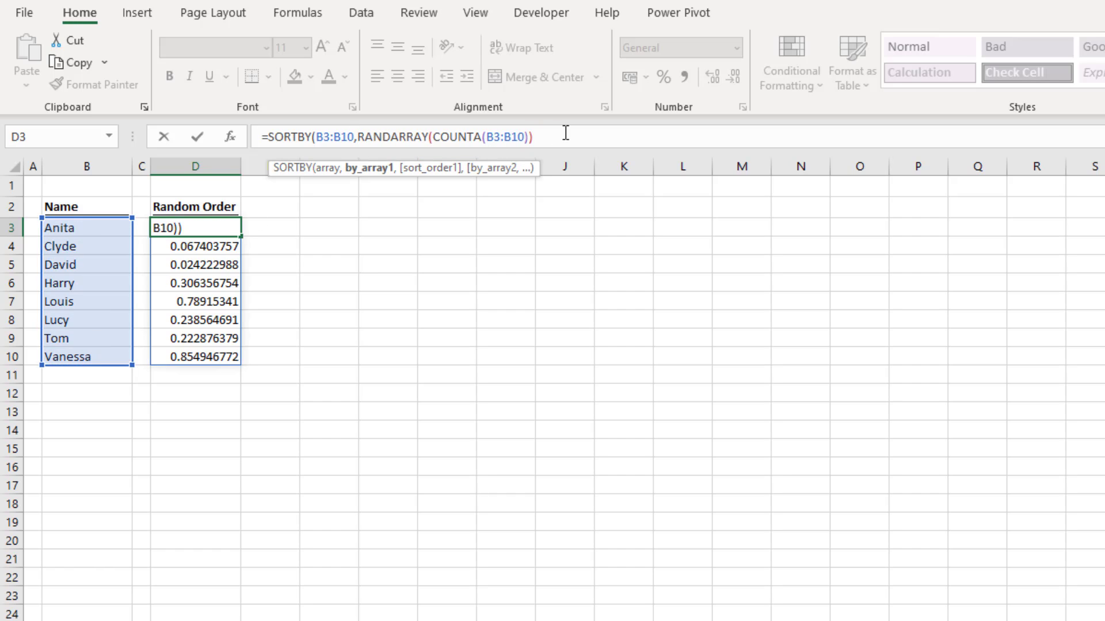
pyautogui.write(')')
pyautogui.press('Return')
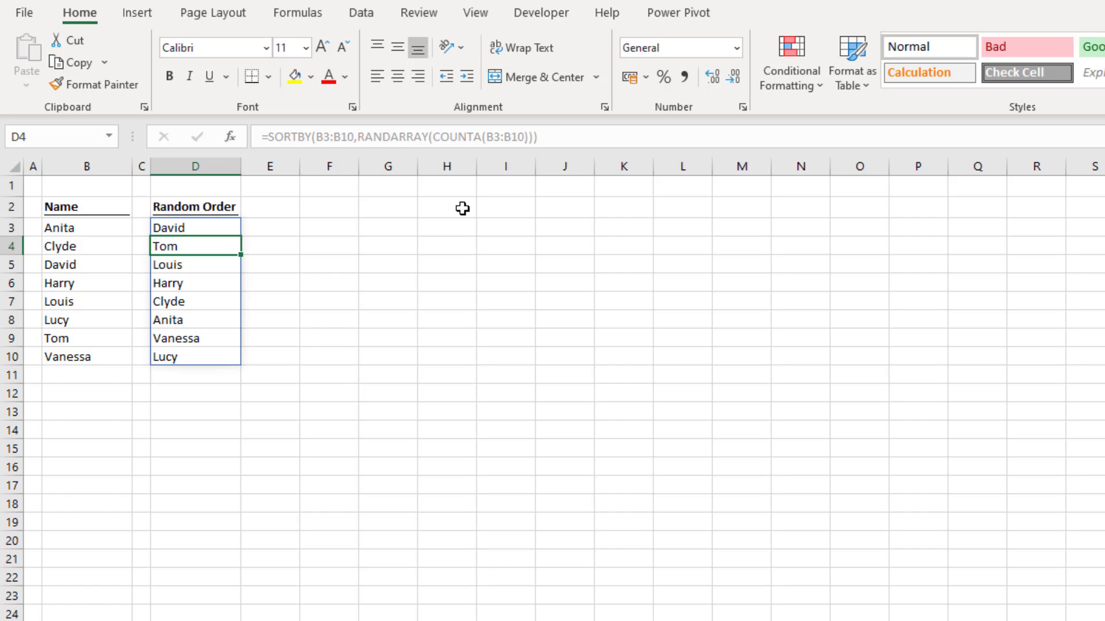
# - Recalculate the random name order by entering u in cell F3 and replacing it with t
pyautogui.click(345, 231)
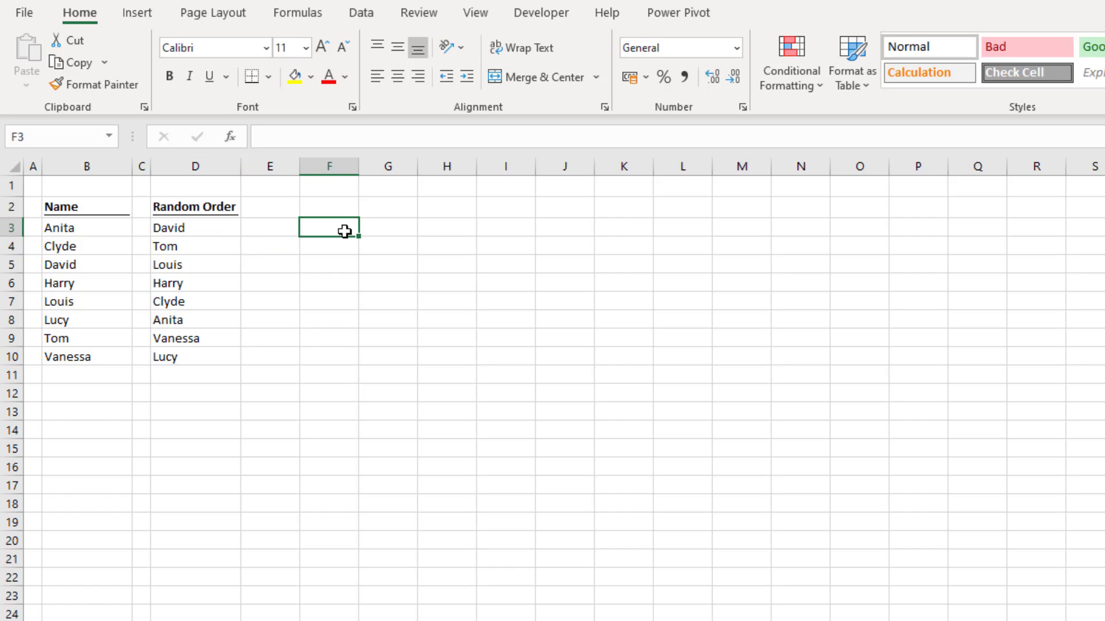
pyautogui.write('u')
pyautogui.press('Return')
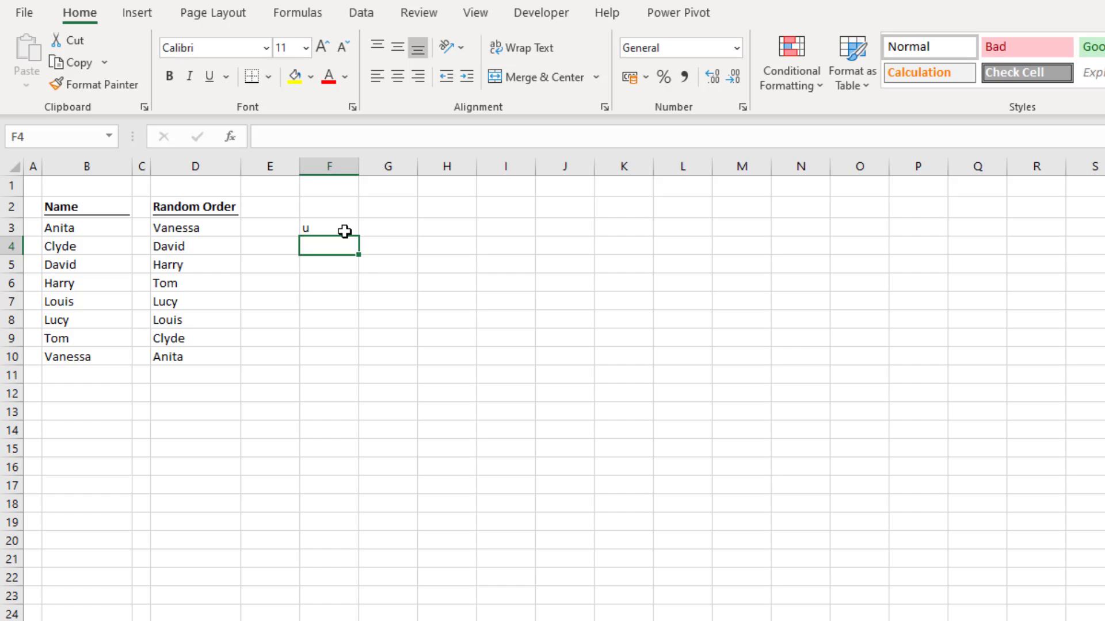
pyautogui.click(345, 232)
pyautogui.write('t')
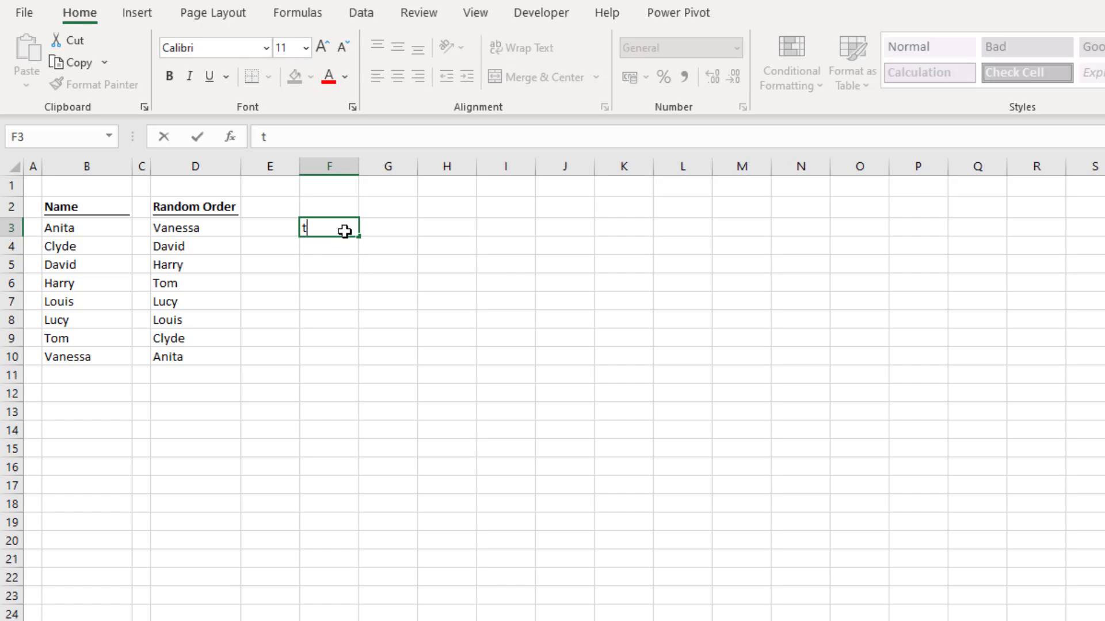
pyautogui.press('Return')
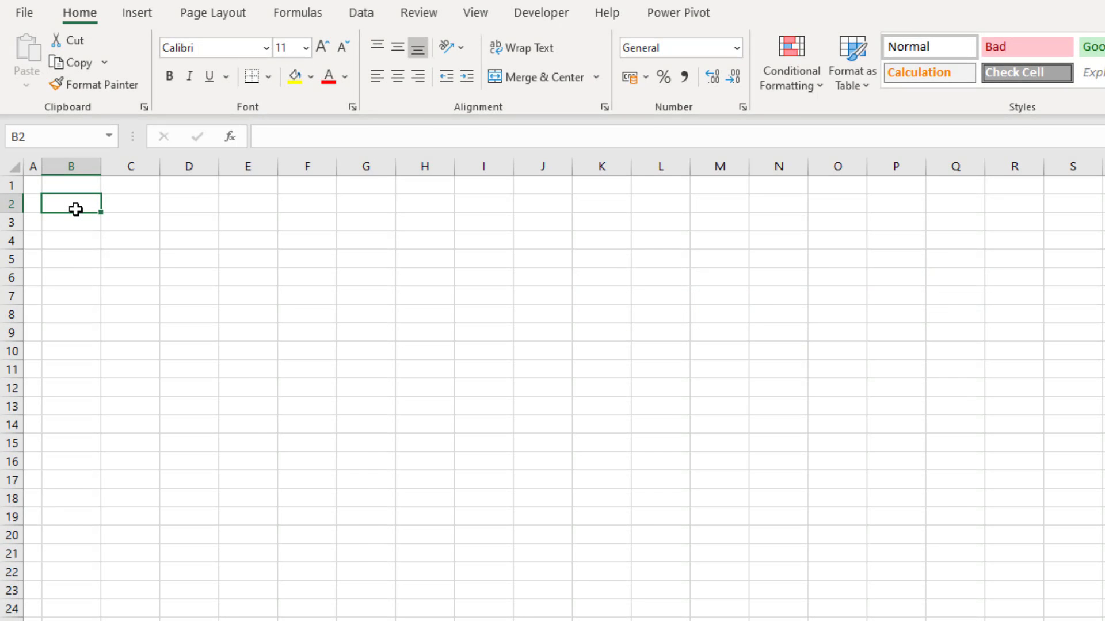
# - Enter =RANDARRAY(4,3,50,150,TRUE) in cell B2 of the blank sheet for random integers between 50 and 150
pyautogui.click(292, 136)
pyautogui.write('=R')
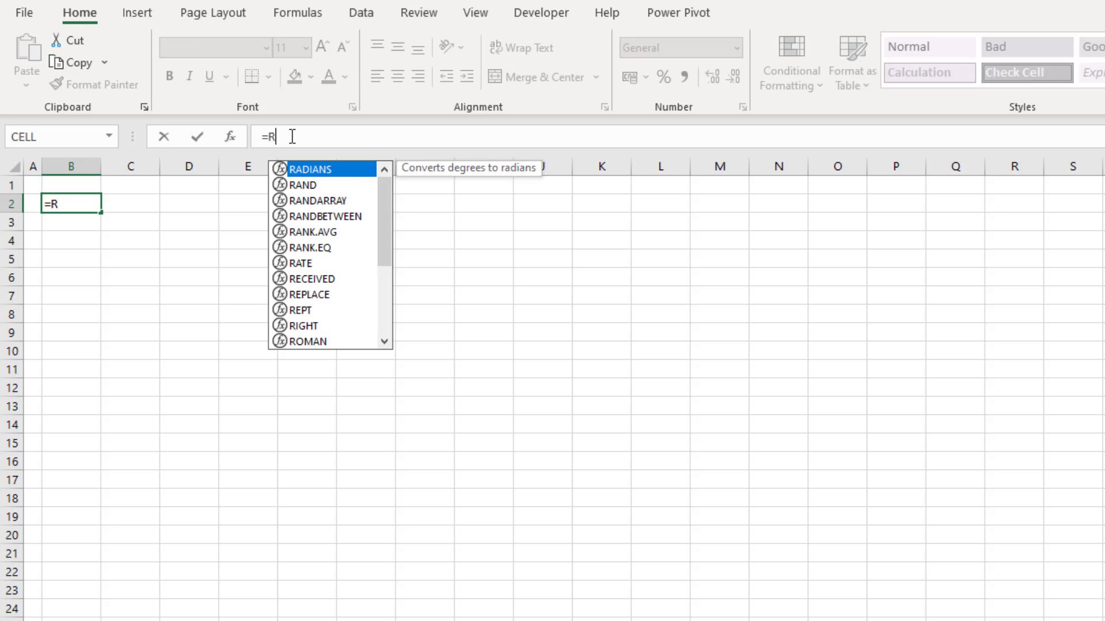
pyautogui.write('ANDARRAY(')
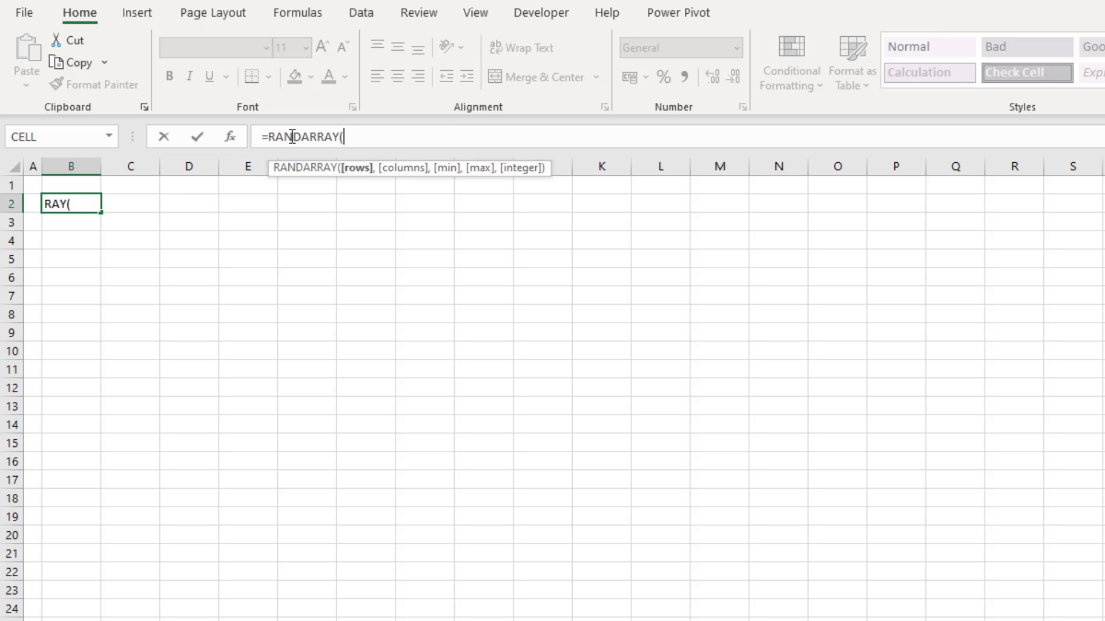
pyautogui.write('4,')
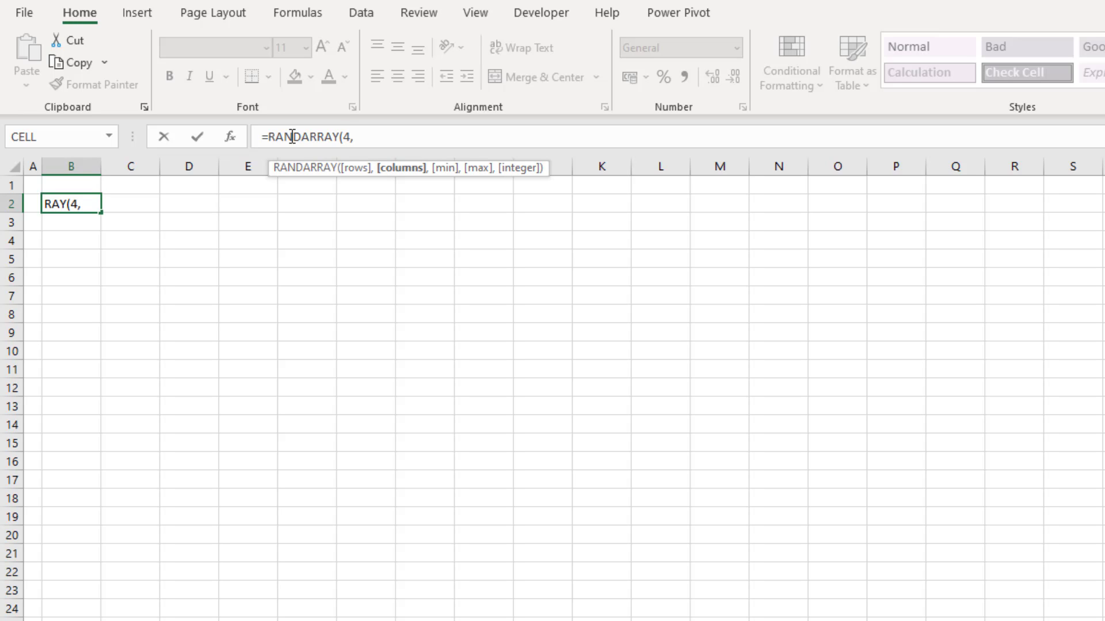
pyautogui.write('3,50,')
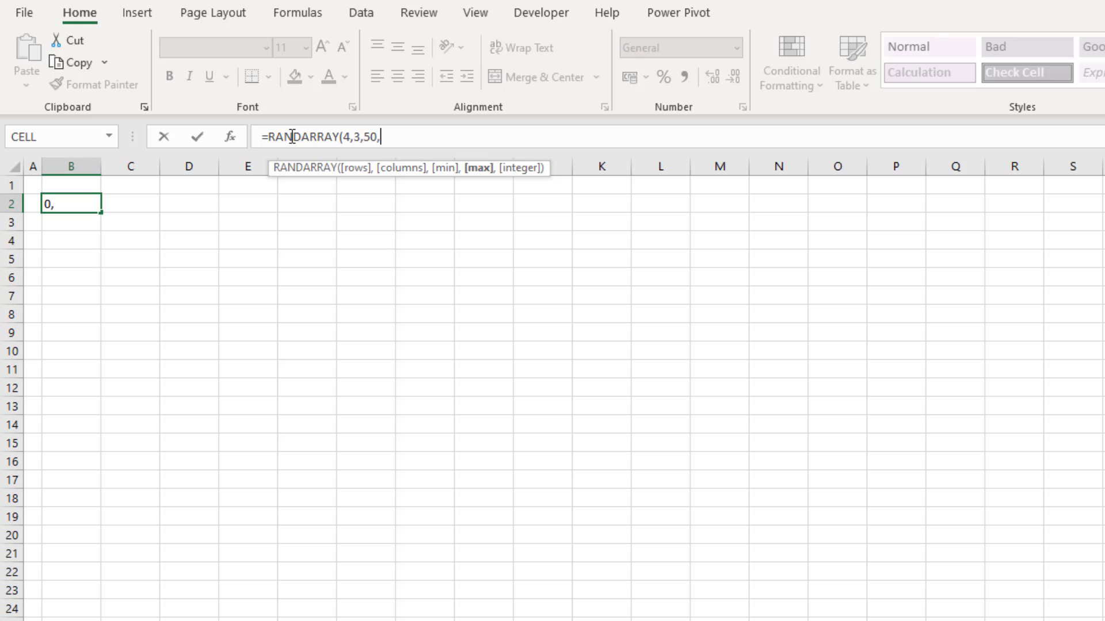
pyautogui.write('150,')
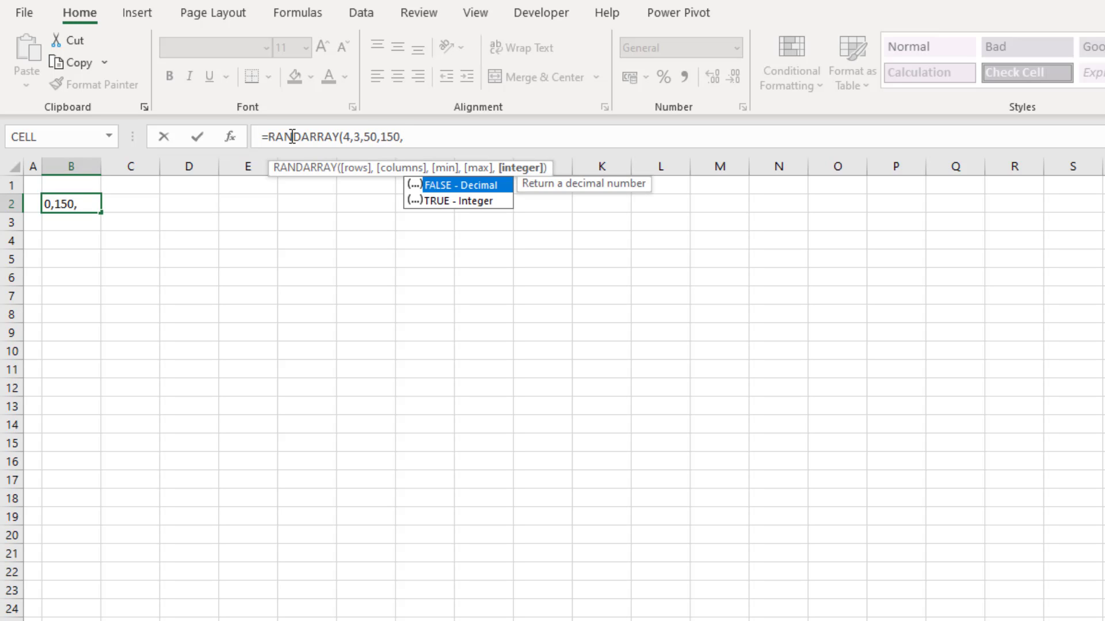
pyautogui.write('TRUE)')
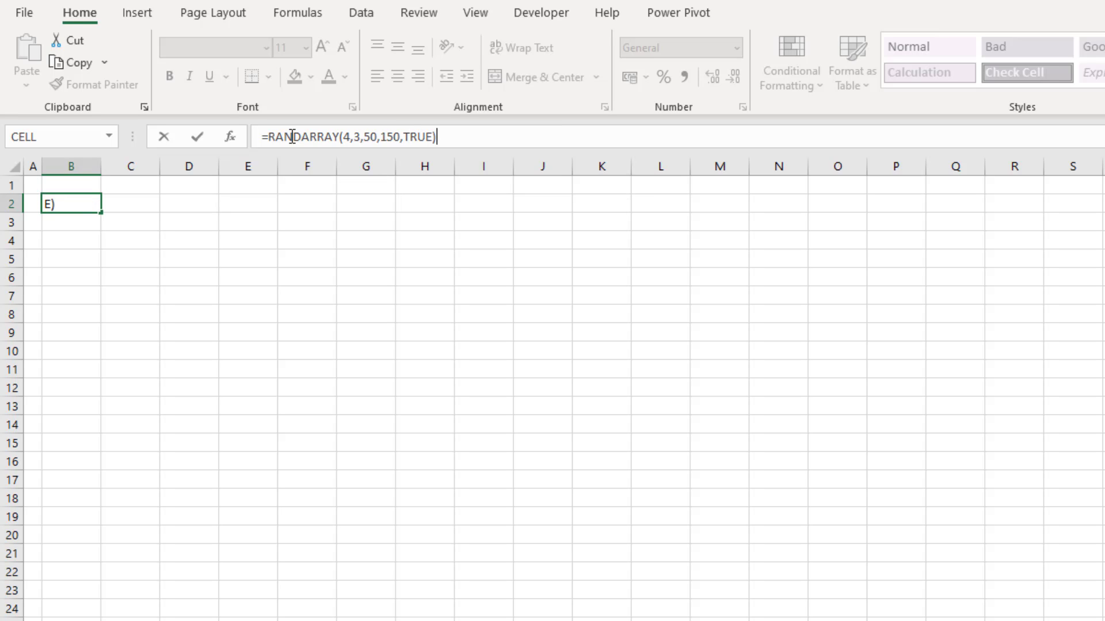
pyautogui.press('Return')
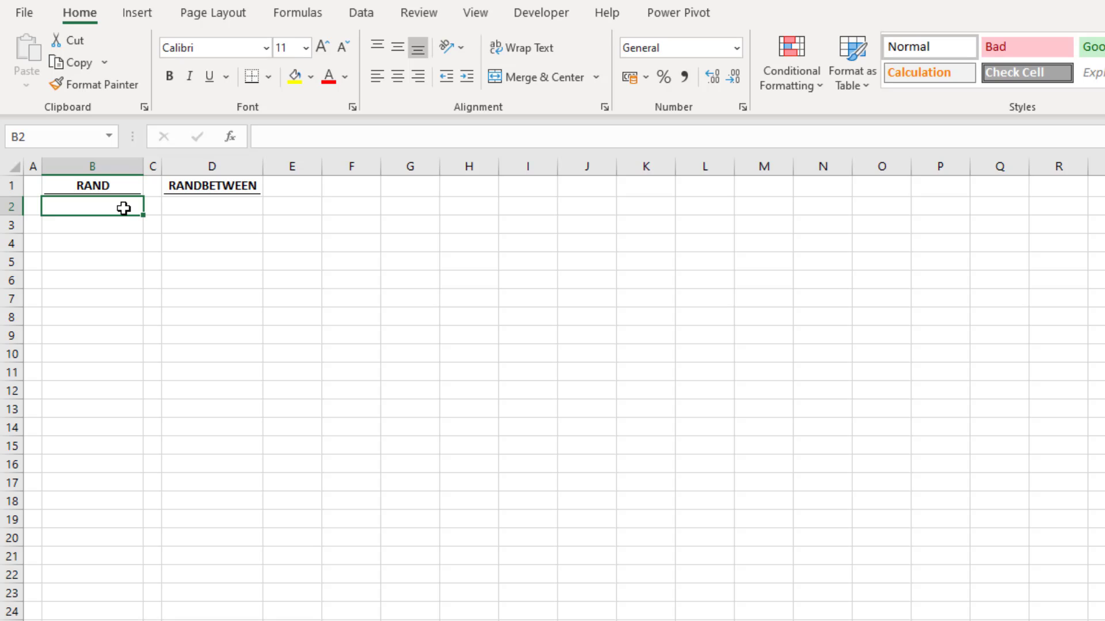
# - Enter =RAND() in cell B2 under the RAND heading
pyautogui.click(328, 137)
pyautogui.write('=')
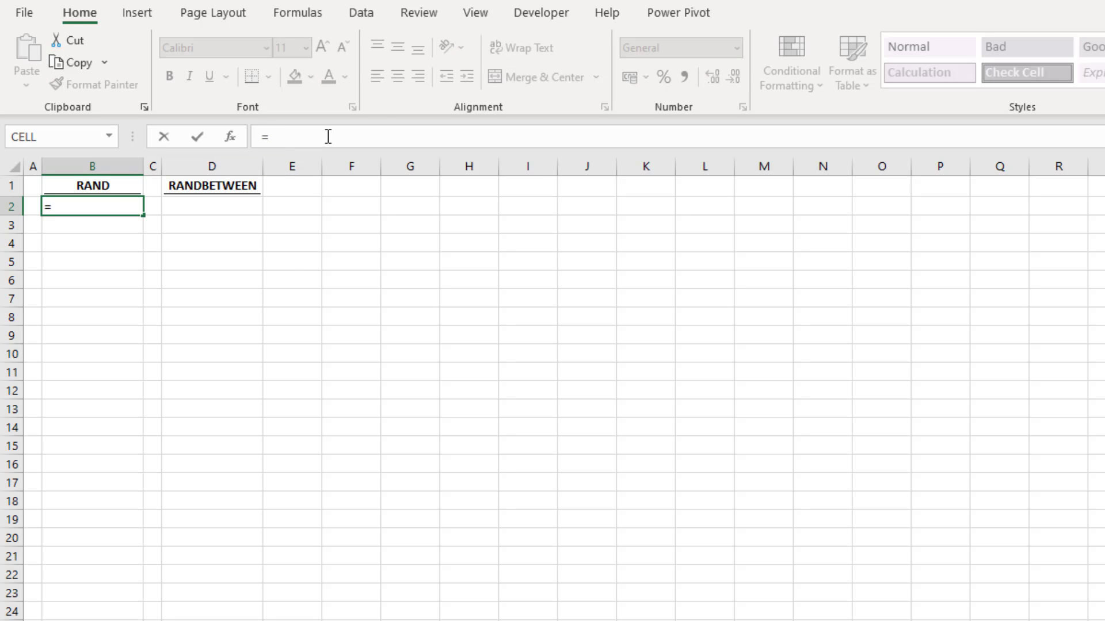
pyautogui.write('RAND()')
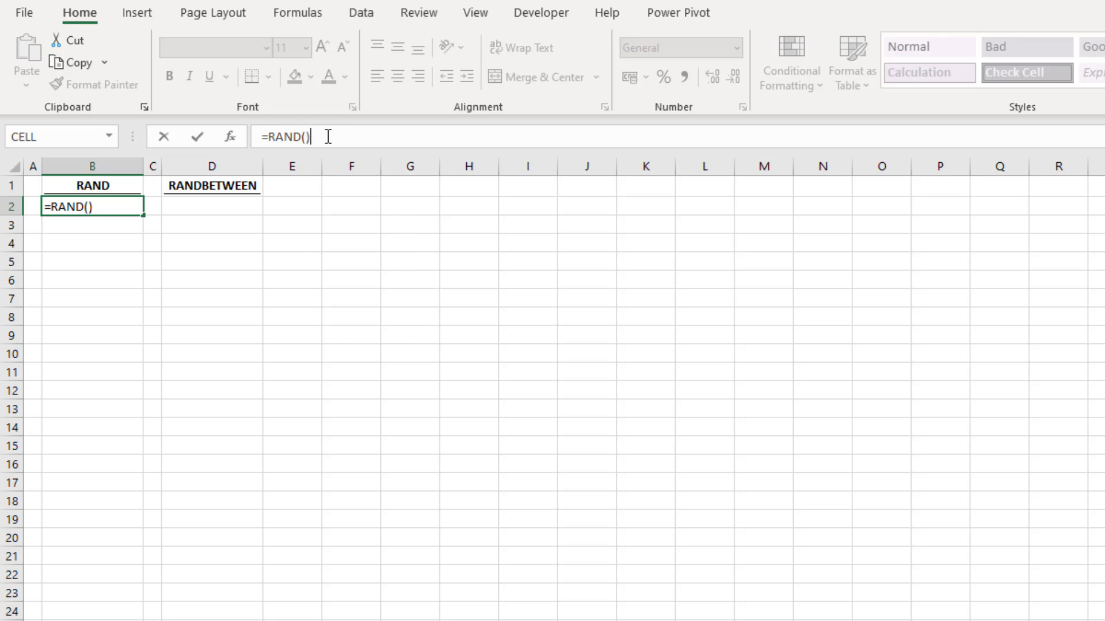
pyautogui.press('Return')
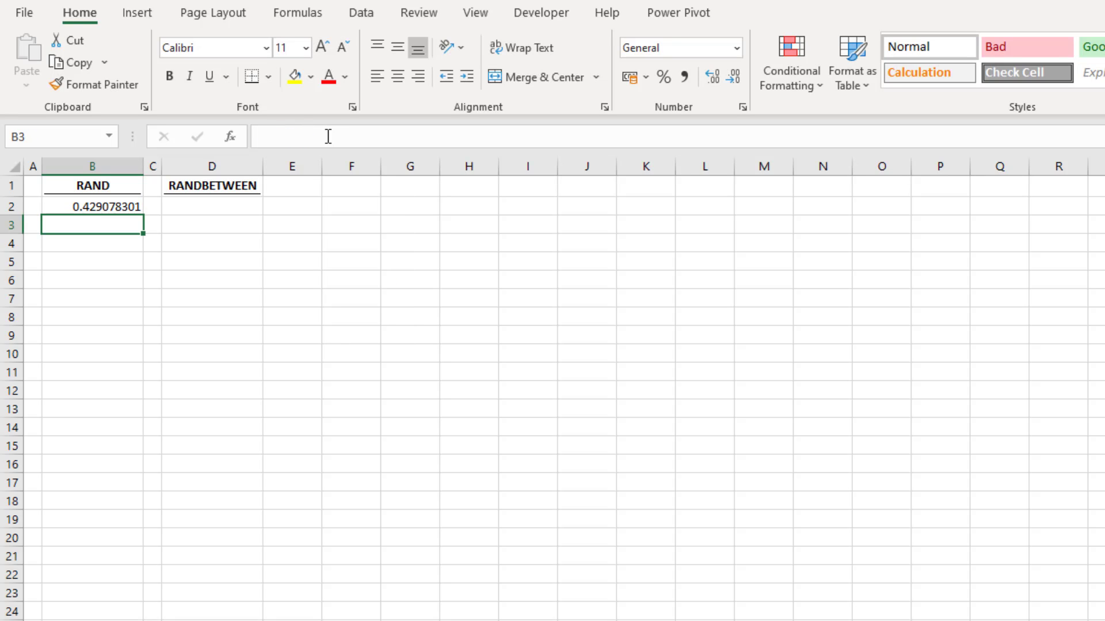
# - Change the formula in cell B2 under the RAND heading to =RANDARRAY()
pyautogui.click(125, 205)
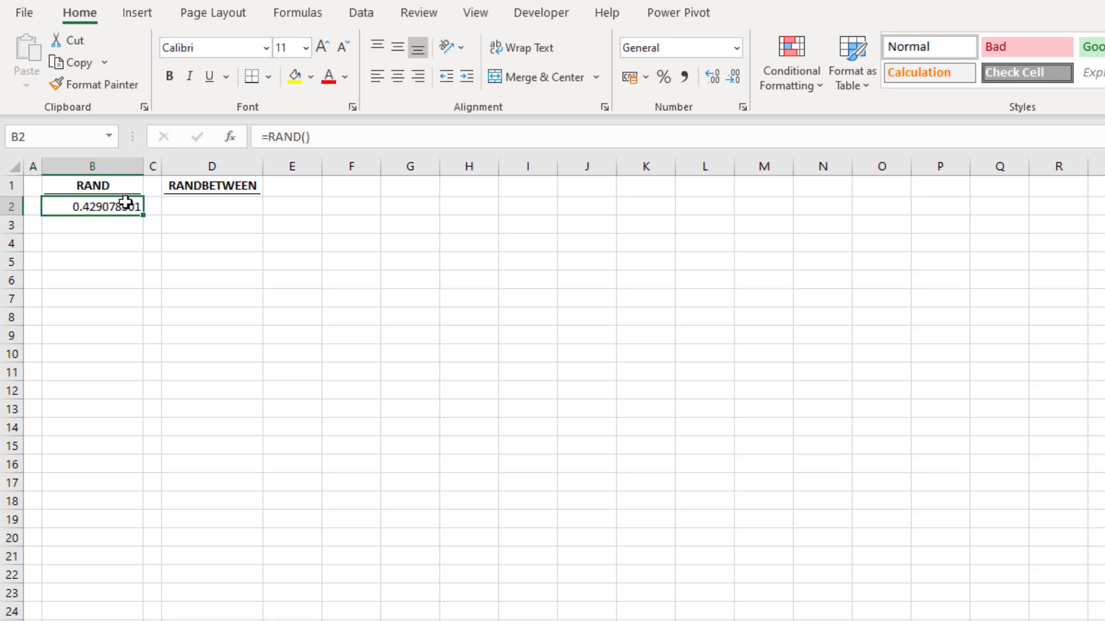
pyautogui.click(352, 136)
pyautogui.press('BackSpace')
pyautogui.press('BackSpace')
pyautogui.write('A')
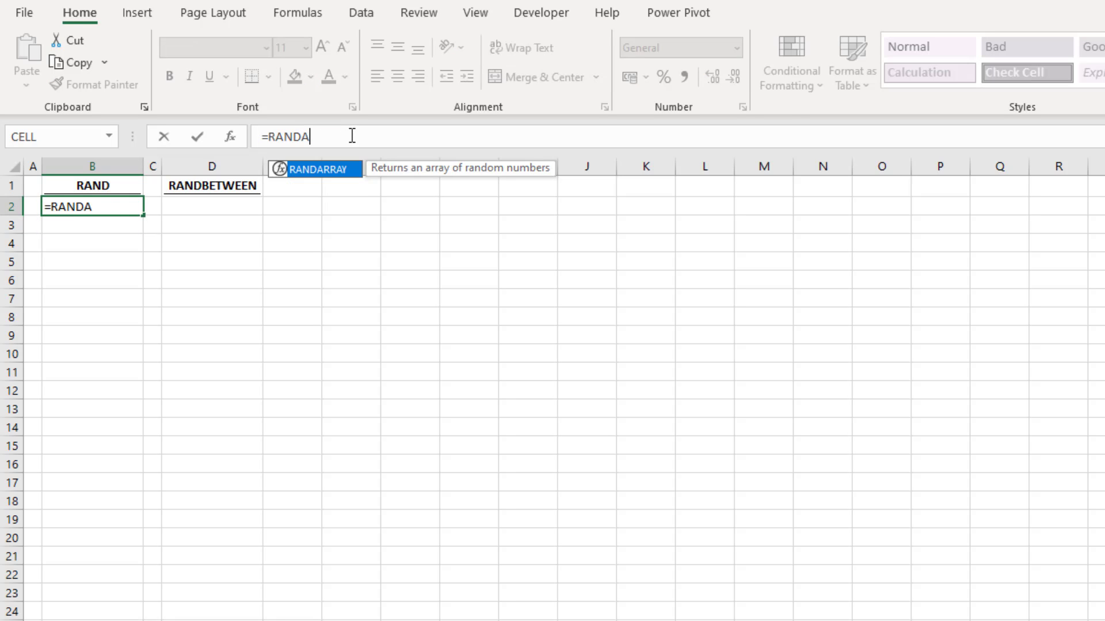
pyautogui.write('RRAY()')
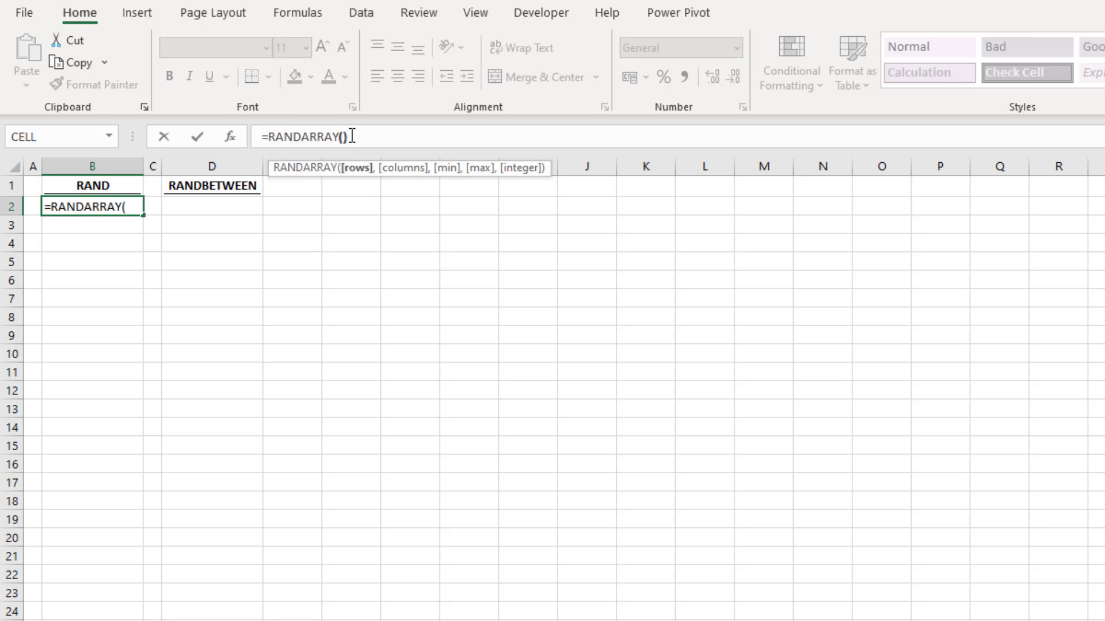
pyautogui.press('Return')
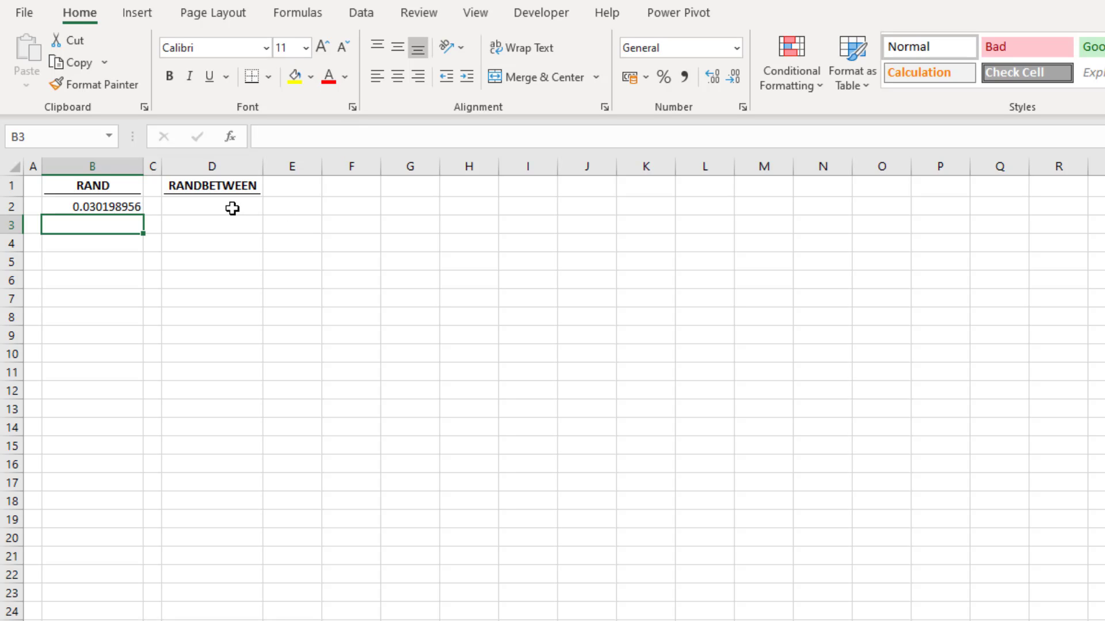
# - Enter =RANDBETWEEN(10,20) in cell D2 under the RANDBETWEEN heading
pyautogui.click(232, 207)
pyautogui.click(325, 140)
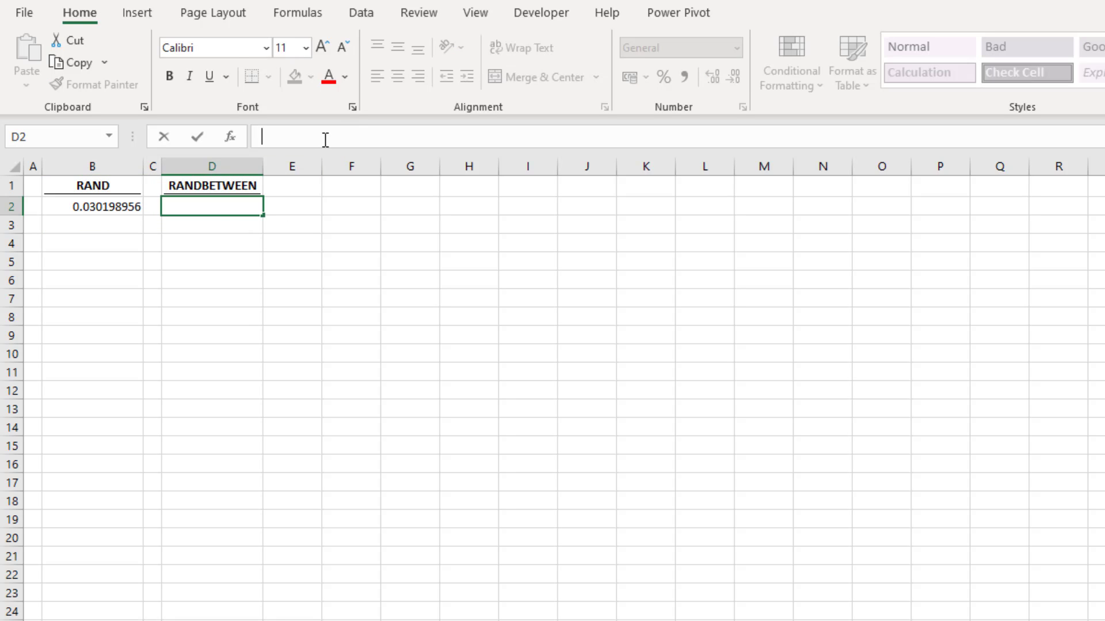
pyautogui.write('=RANDB')
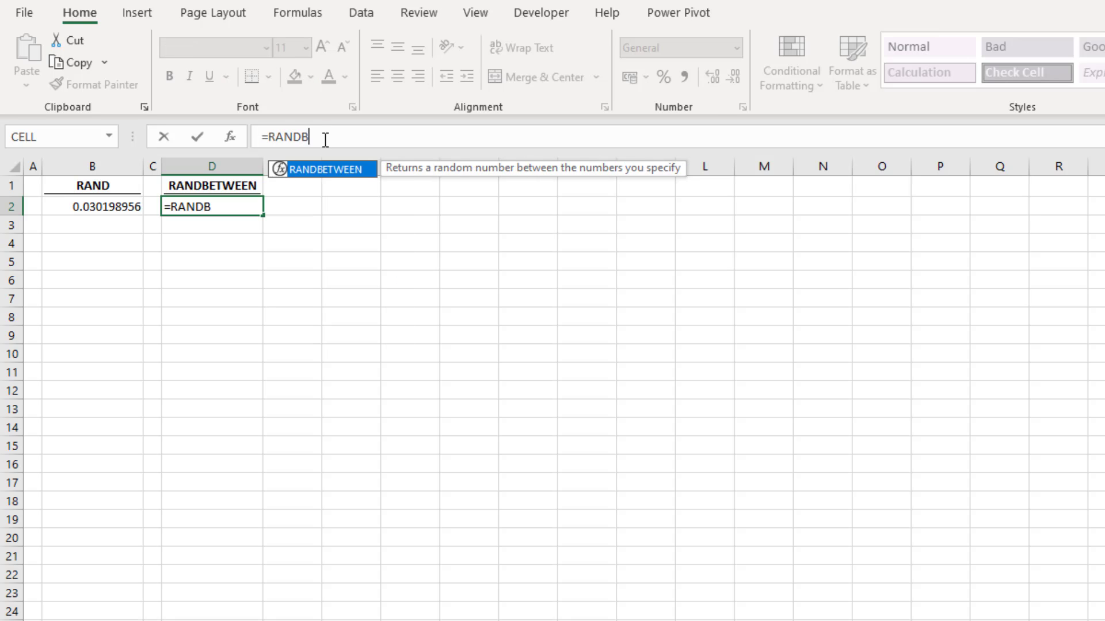
pyautogui.write('ETWEEN(')
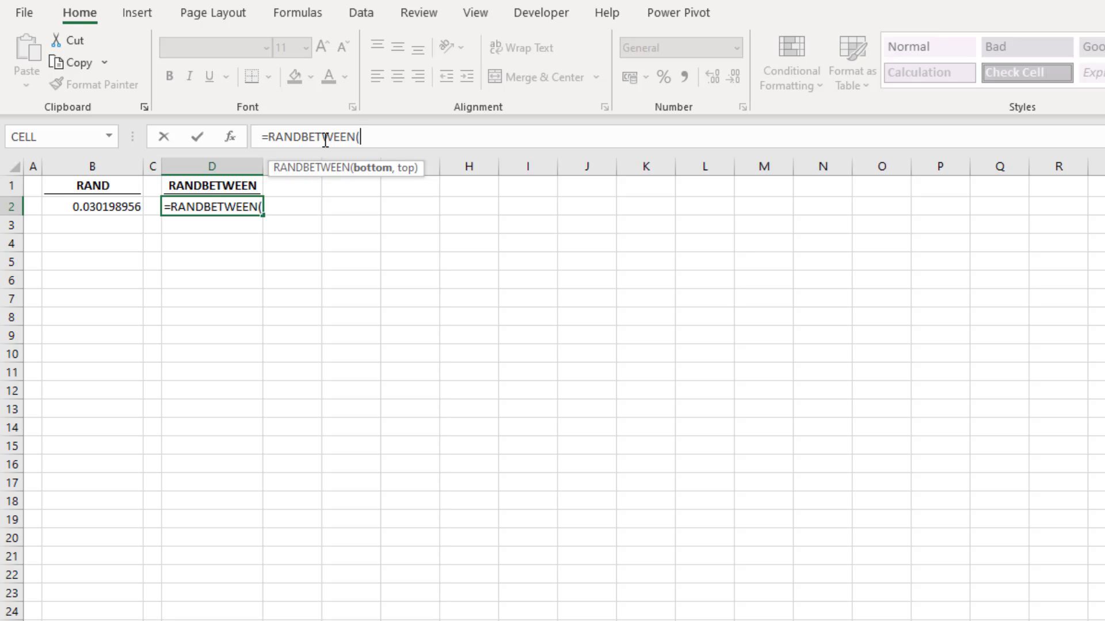
pyautogui.write('10,20')
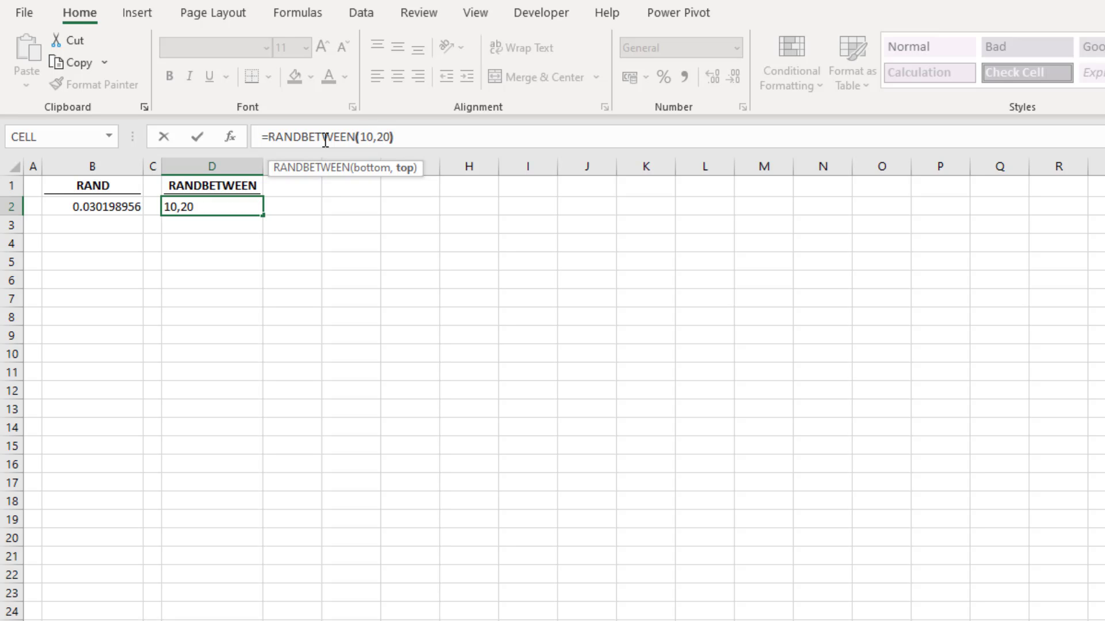
pyautogui.write(')')
pyautogui.press('Return')
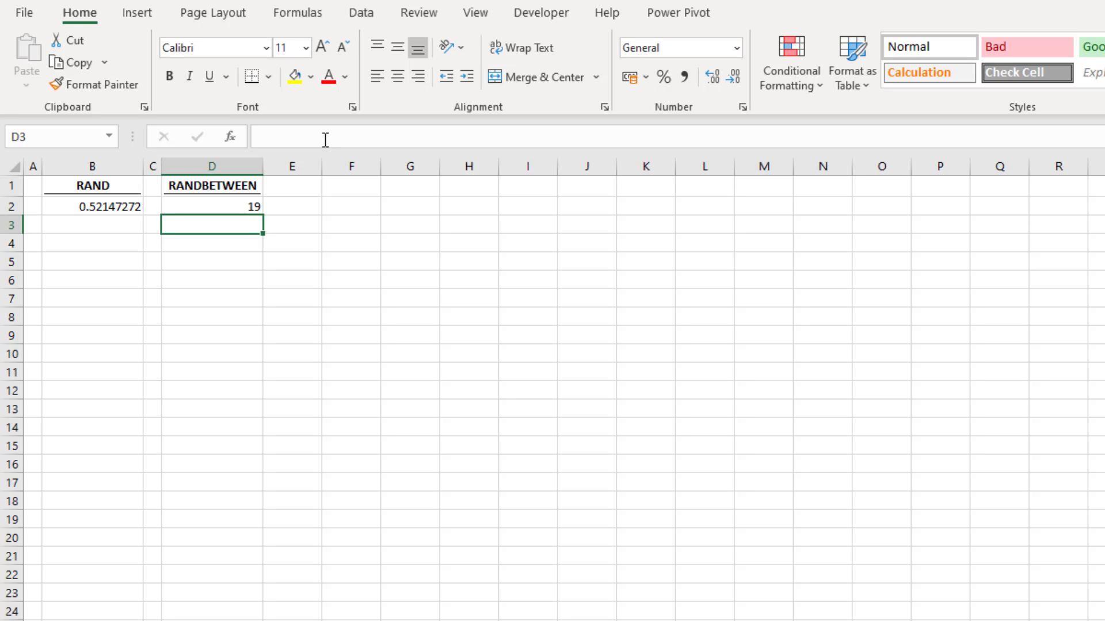
# - Replace the formula in cell D2 with =RANDARRAY(,,10,20,TRUE) for a random integer between 10 and 20
pyautogui.press('Up')
pyautogui.moveTo(439, 131); pyautogui.dragTo(212, 136)
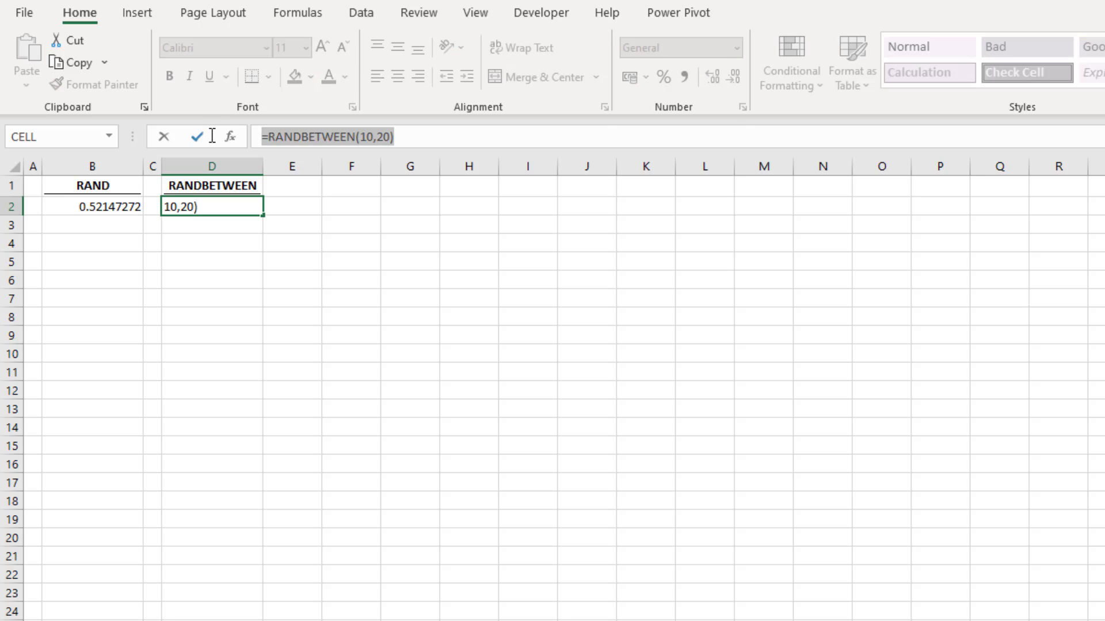
pyautogui.write('=RAND')
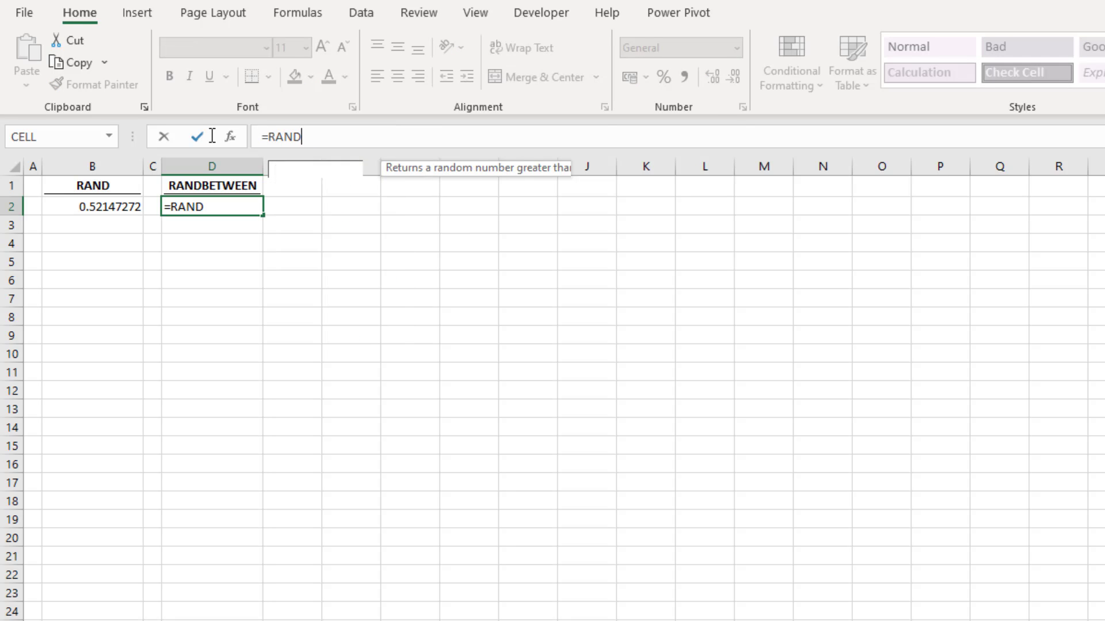
pyautogui.write('ARRAY(')
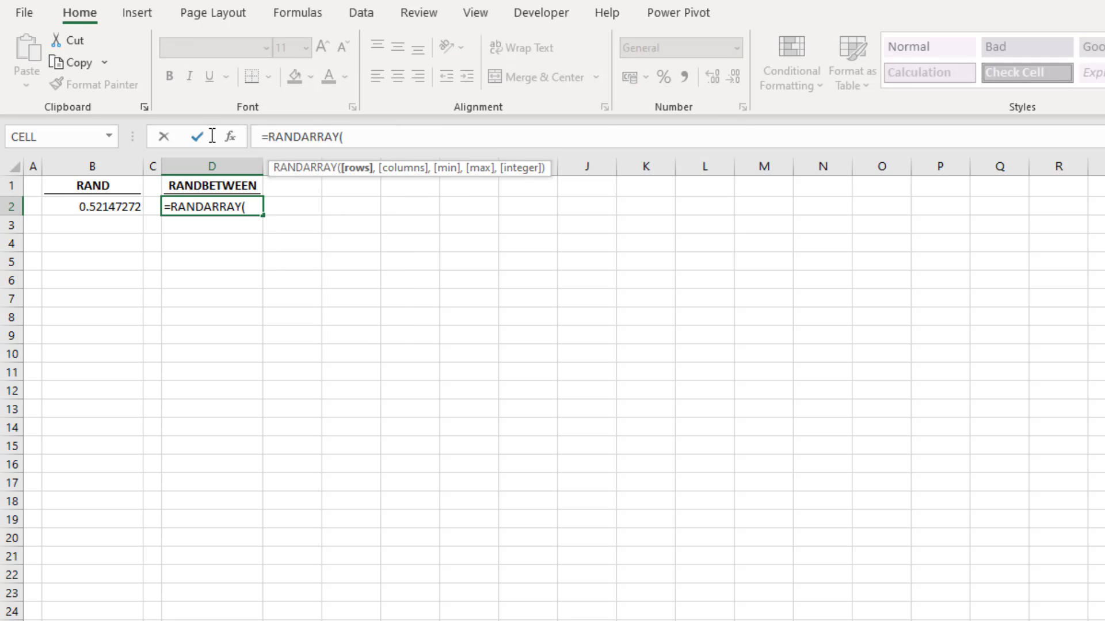
pyautogui.write(',,')
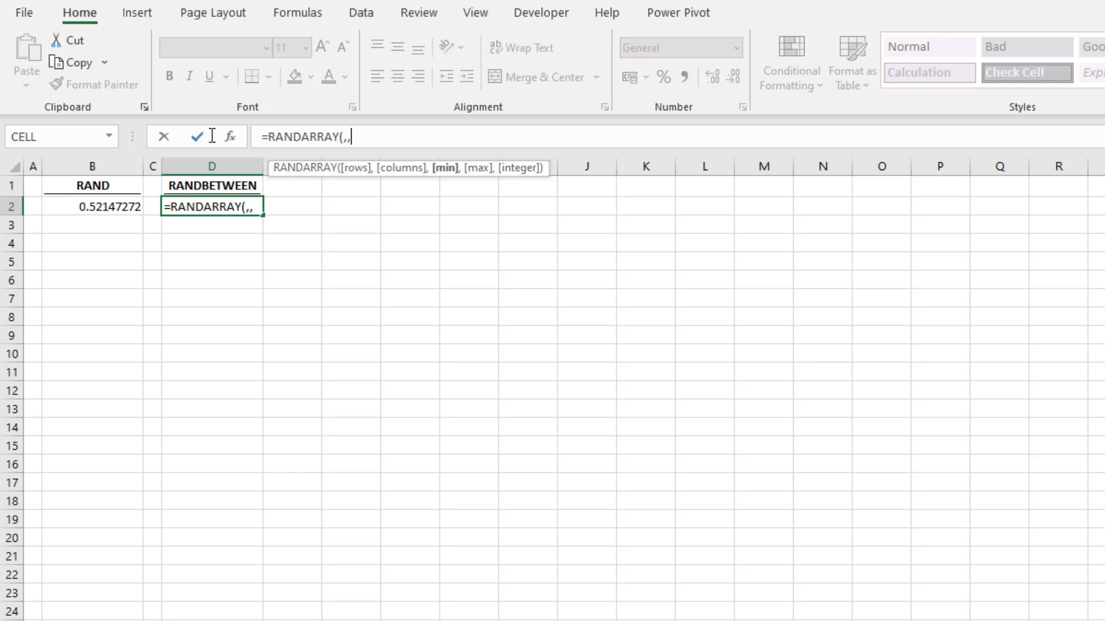
pyautogui.write('10,20')
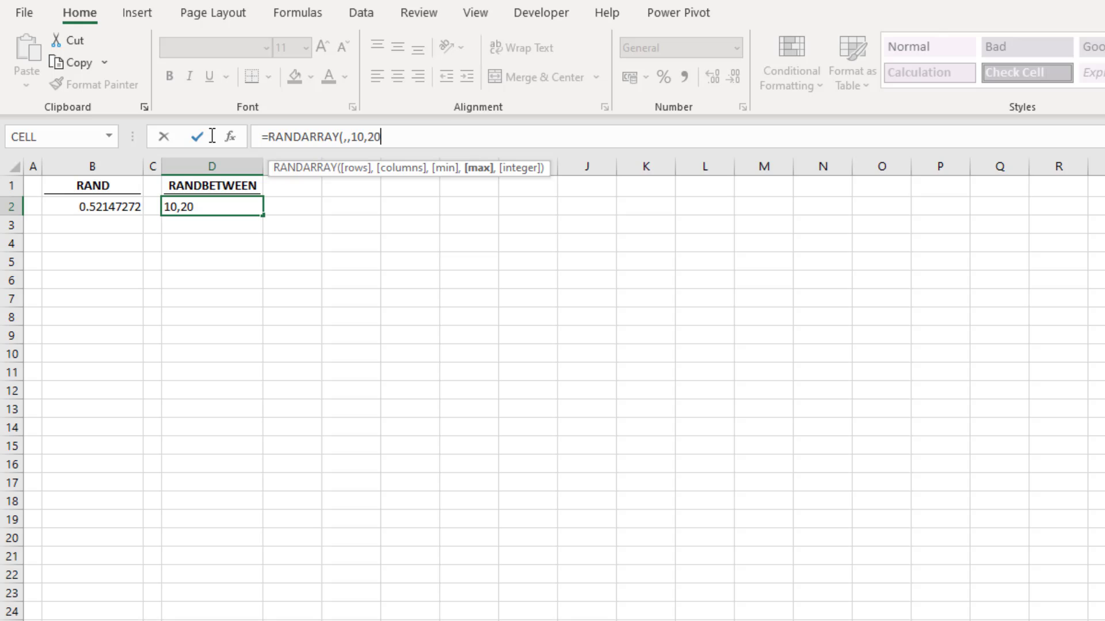
pyautogui.write(',')
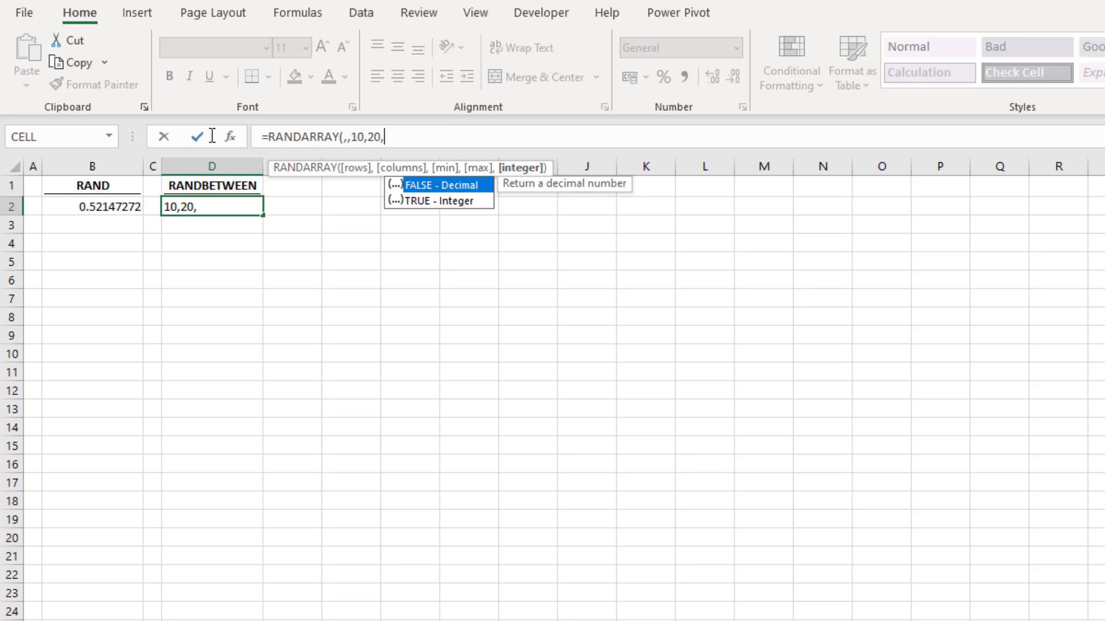
pyautogui.write('TRUE)')
pyautogui.press('Return')
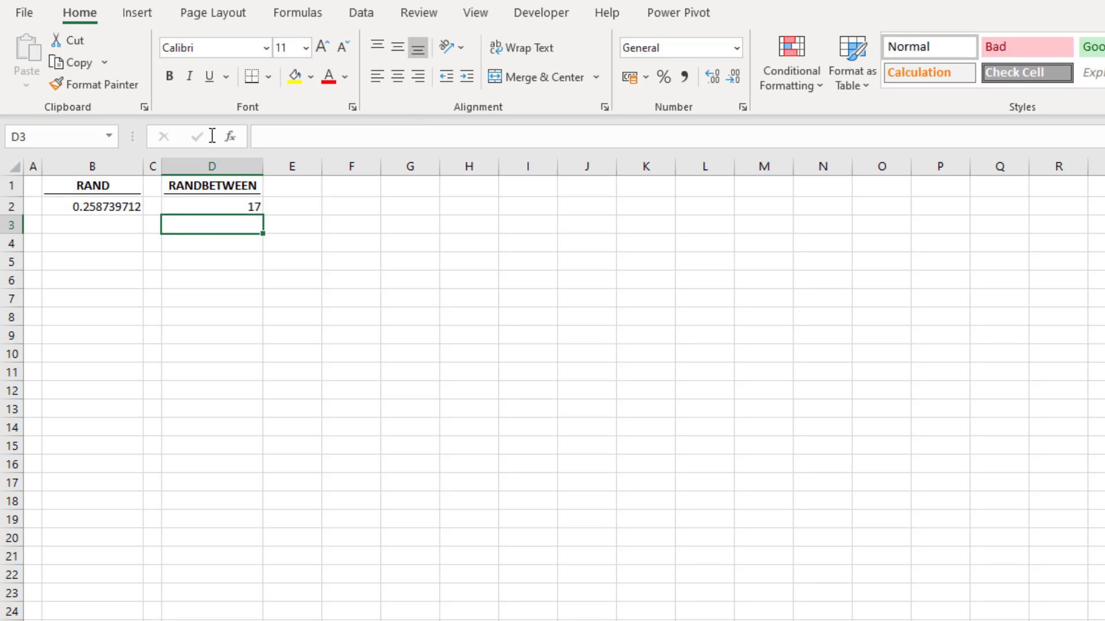